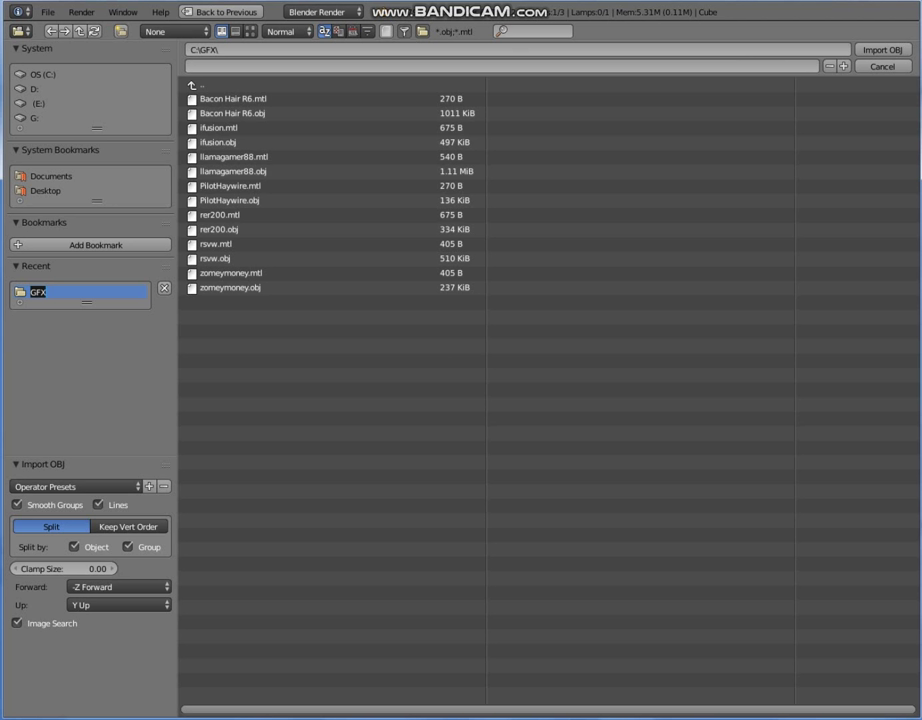
Step: Import PilotHaywire.obj into the scene and delete the default cube
double_click(230, 200)
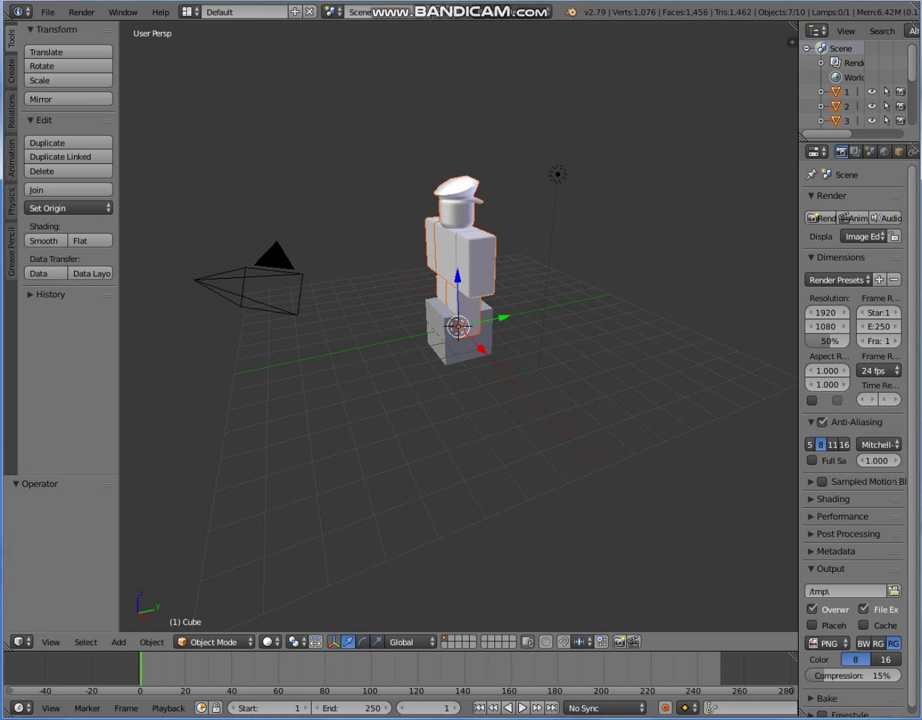
left_click(458, 327)
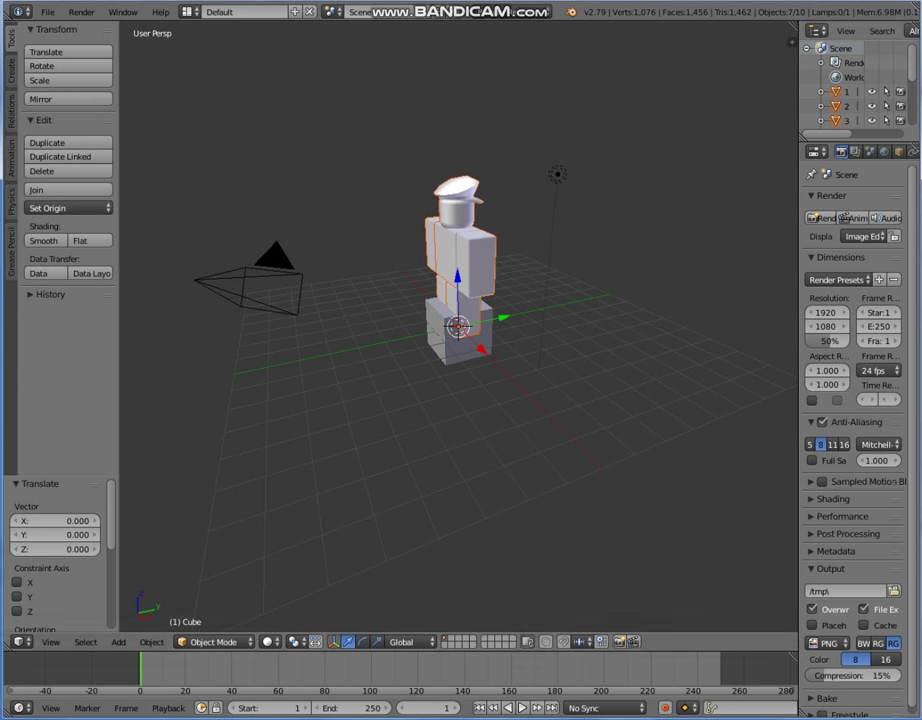
left_click(685, 240)
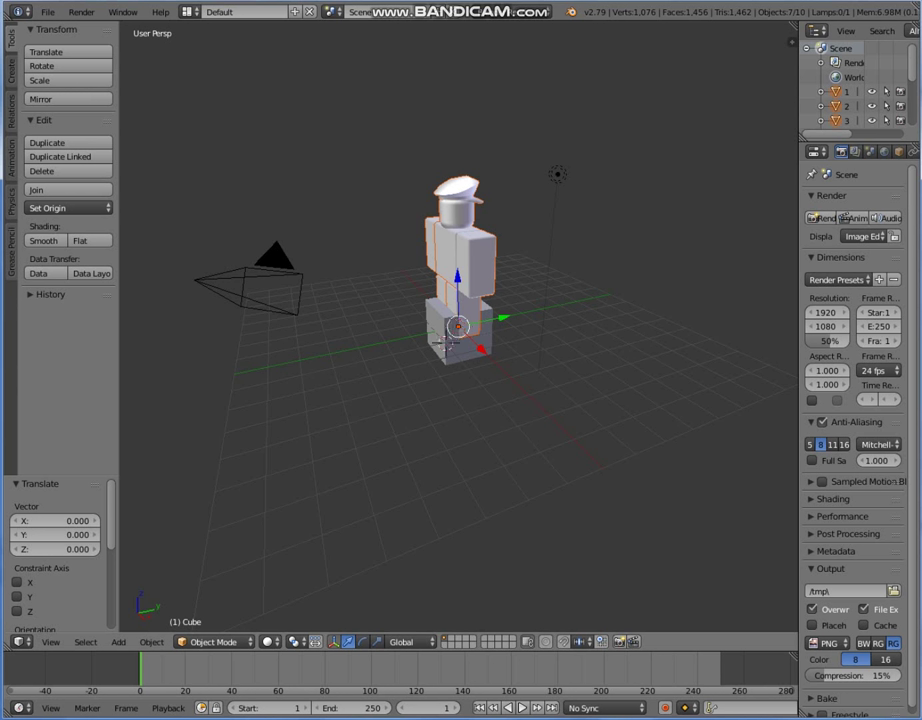
scroll(850, 85, "down", 3)
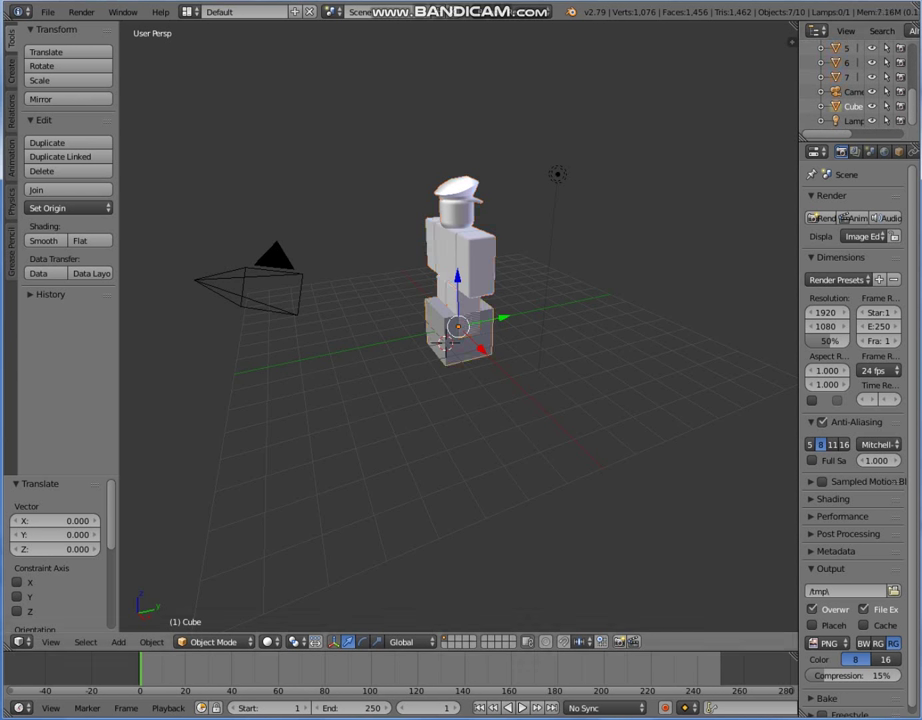
left_click(45, 171)
left_click(78, 174)
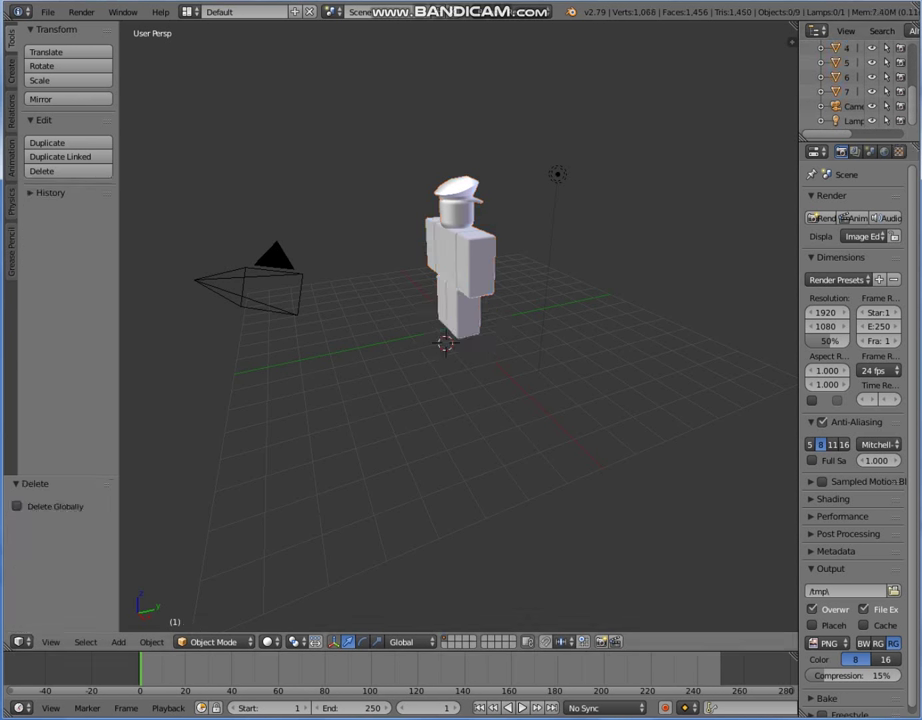
Step: Enable Textured Solid shading so the imported pilot character shows its textures in the viewport
key("shift+f")
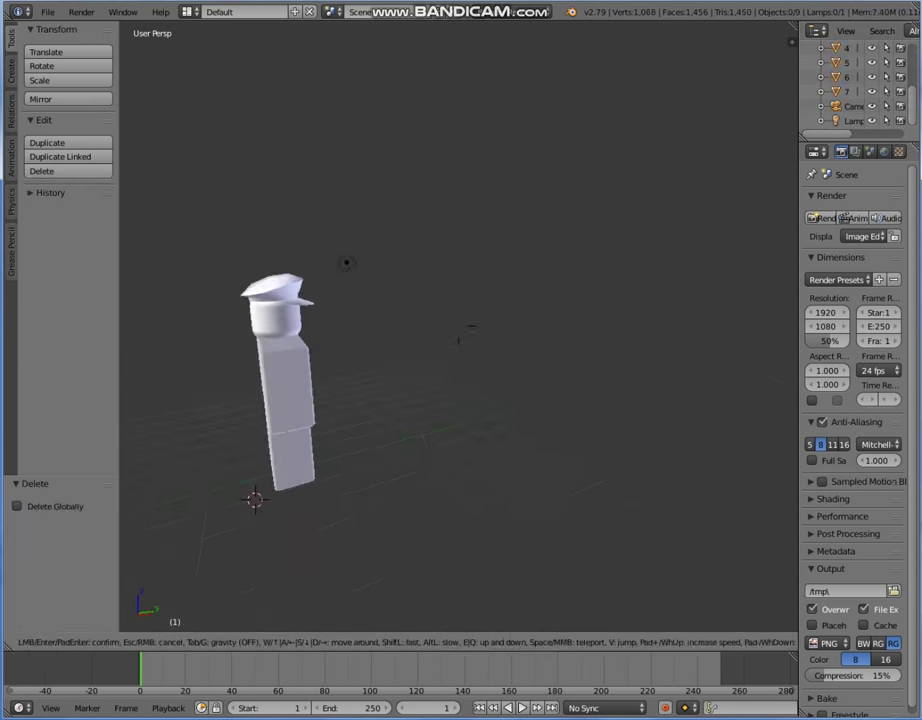
key("d")
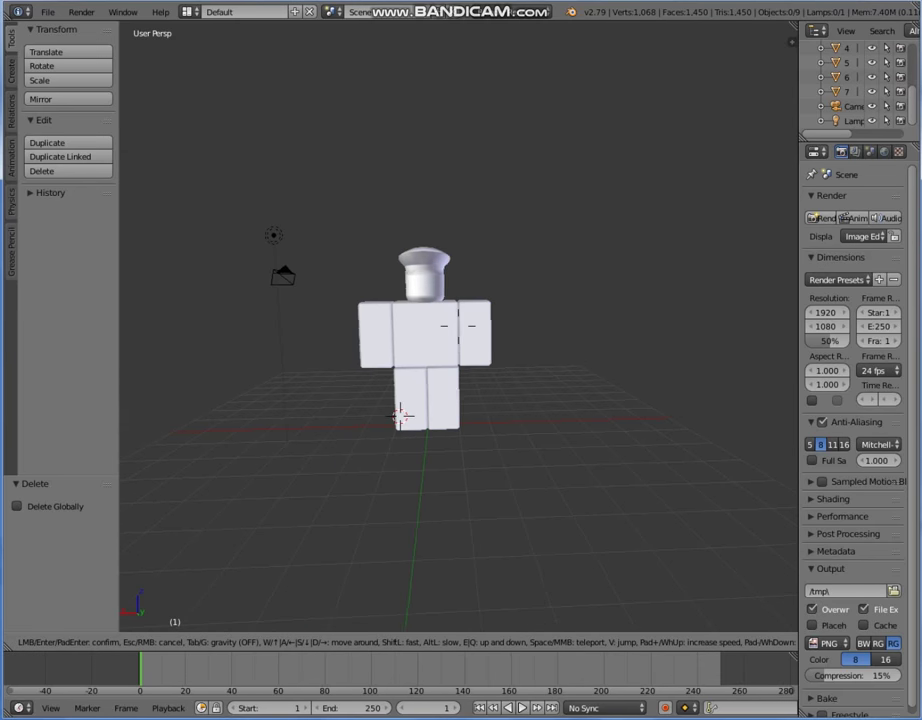
left_click(420, 418)
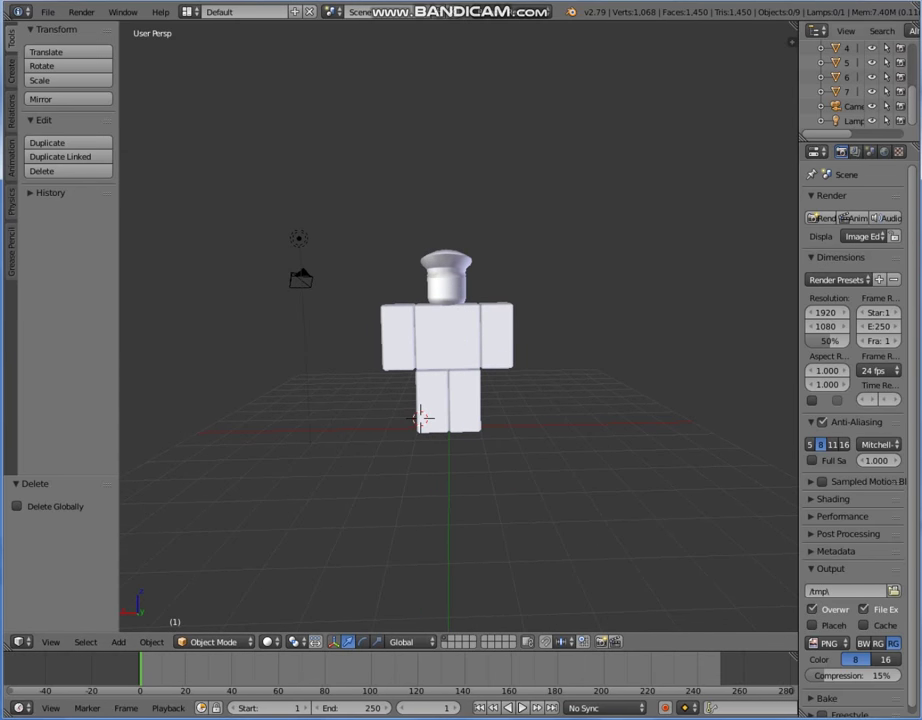
key("n")
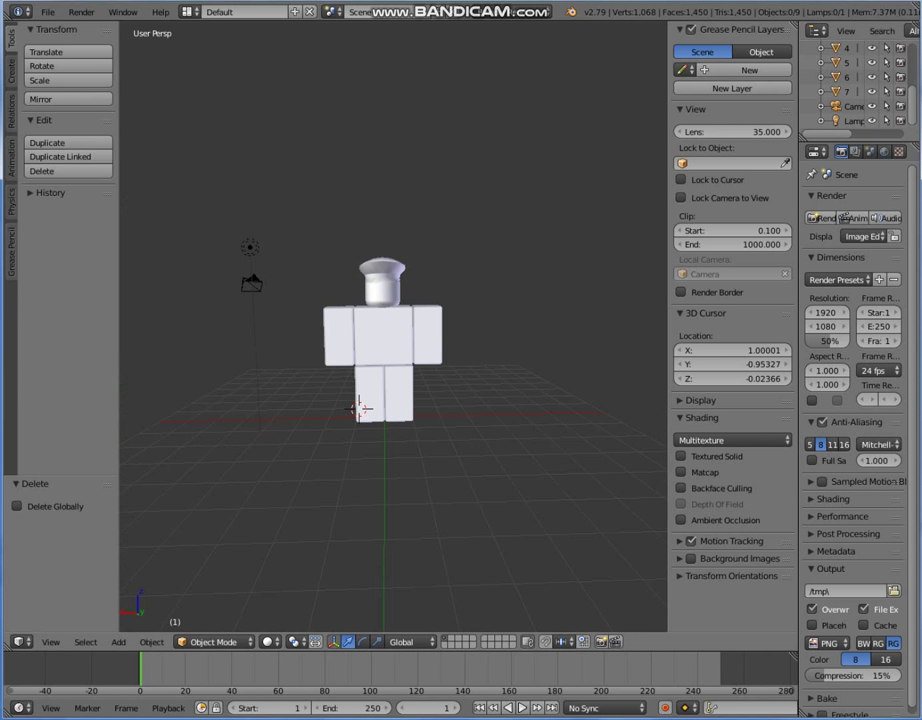
key("alt+z")
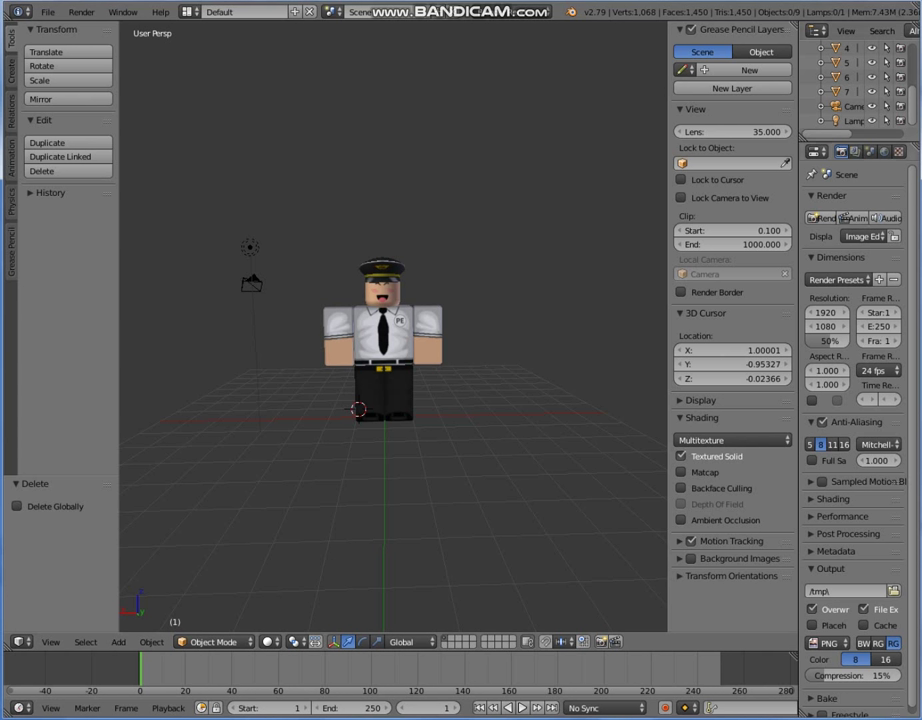
Step: Enable Ambient Occlusion, Environment Lighting and Indirect Lighting for the scene's world
left_click(855, 152)
left_click(870, 152)
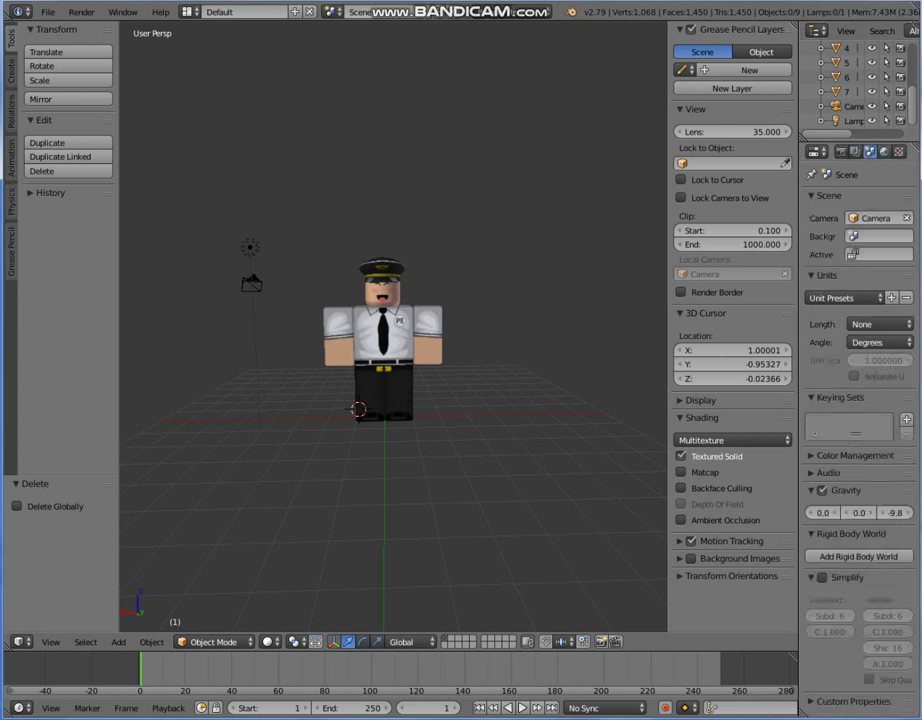
left_click(884, 151)
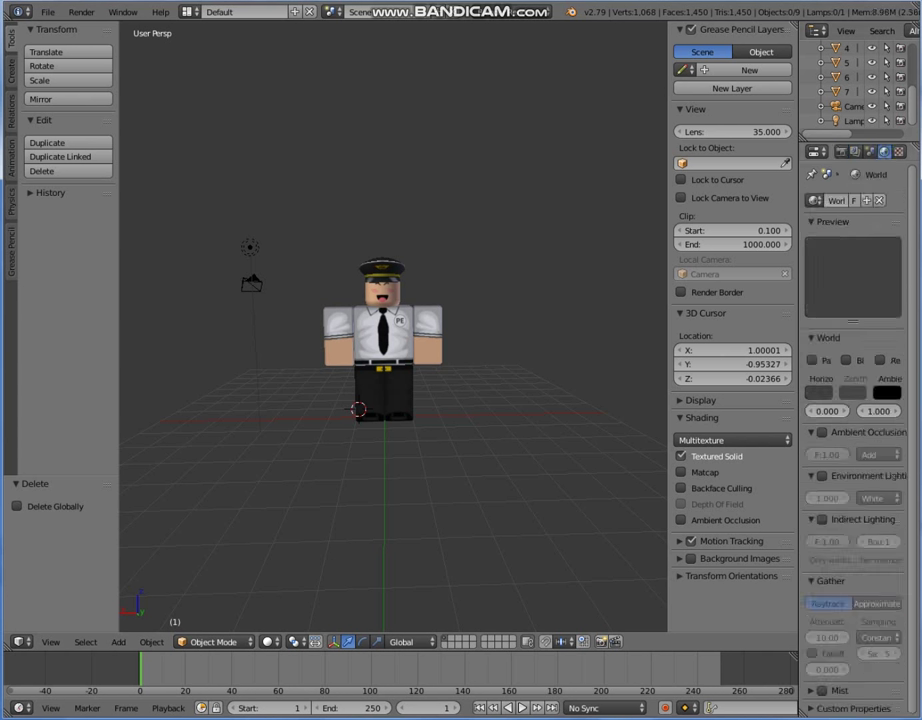
left_click(822, 476)
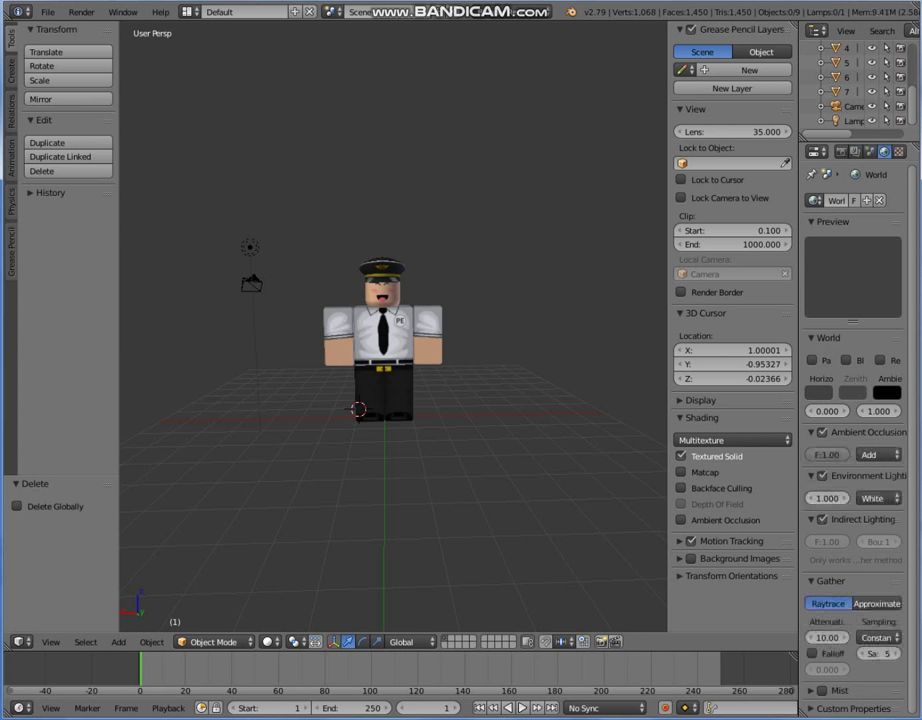
Step: Set the render's shading alpha mode to Transparent
left_click(841, 152)
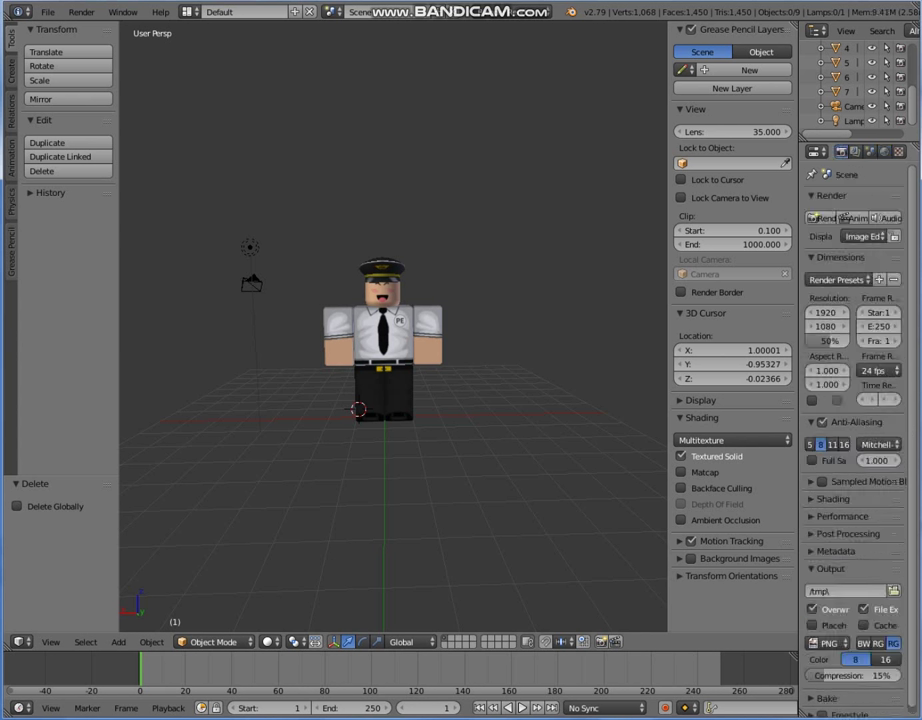
left_click(832, 499)
left_click(890, 537)
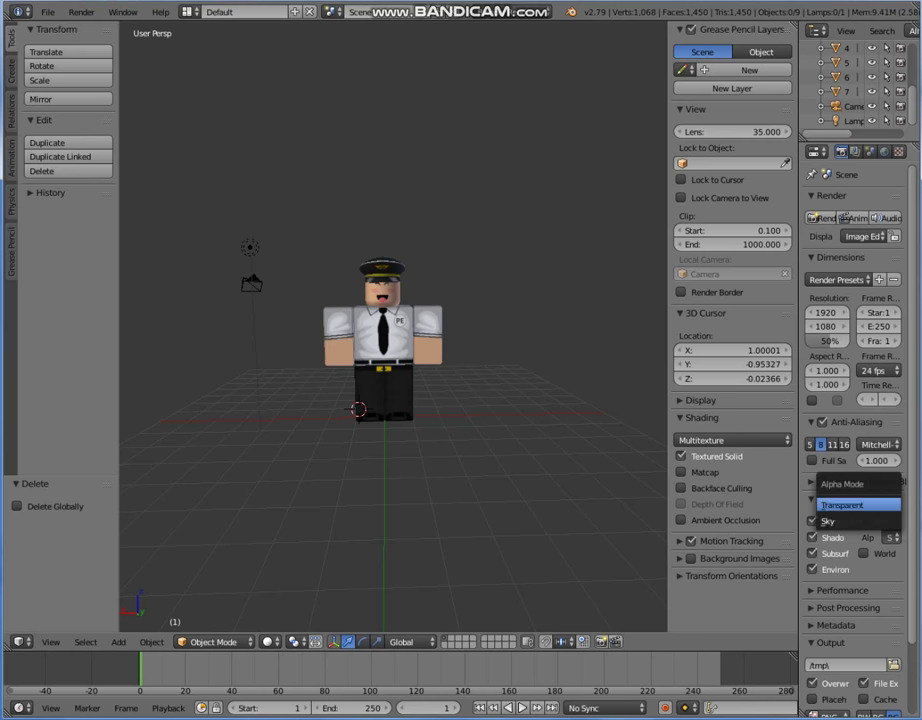
left_click(862, 502)
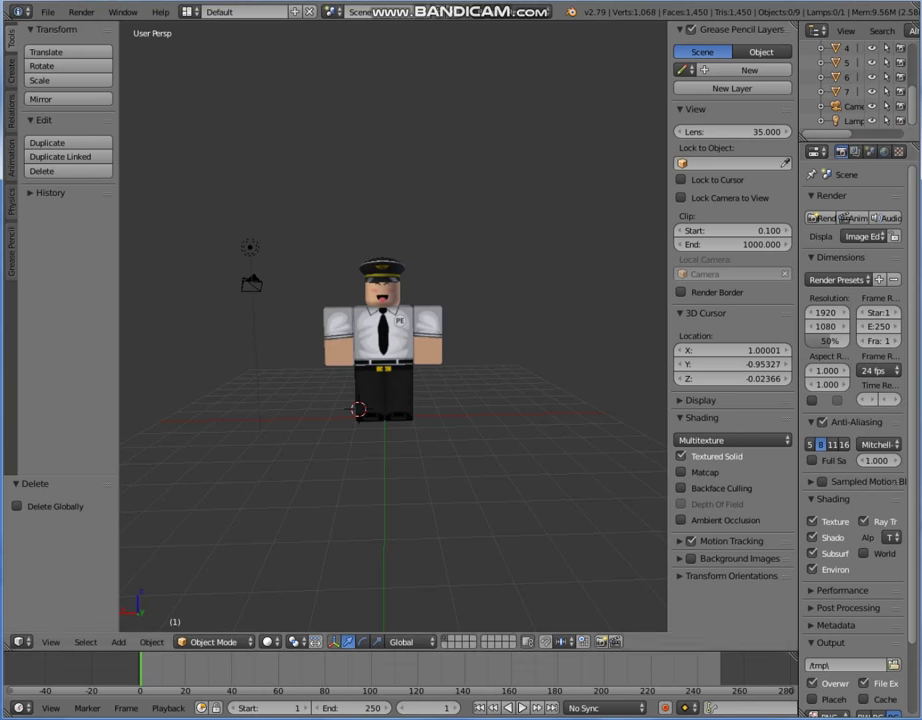
Step: Move the camera to frame the whole pilot character from the front, and render the image
key("KP_0")
key("shift+f")
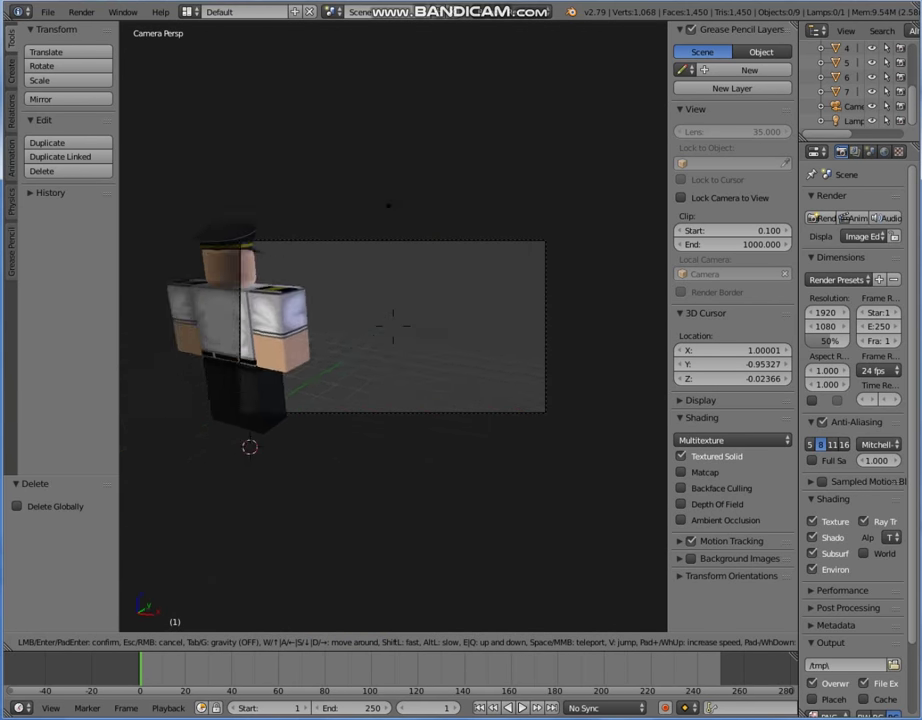
key("s")
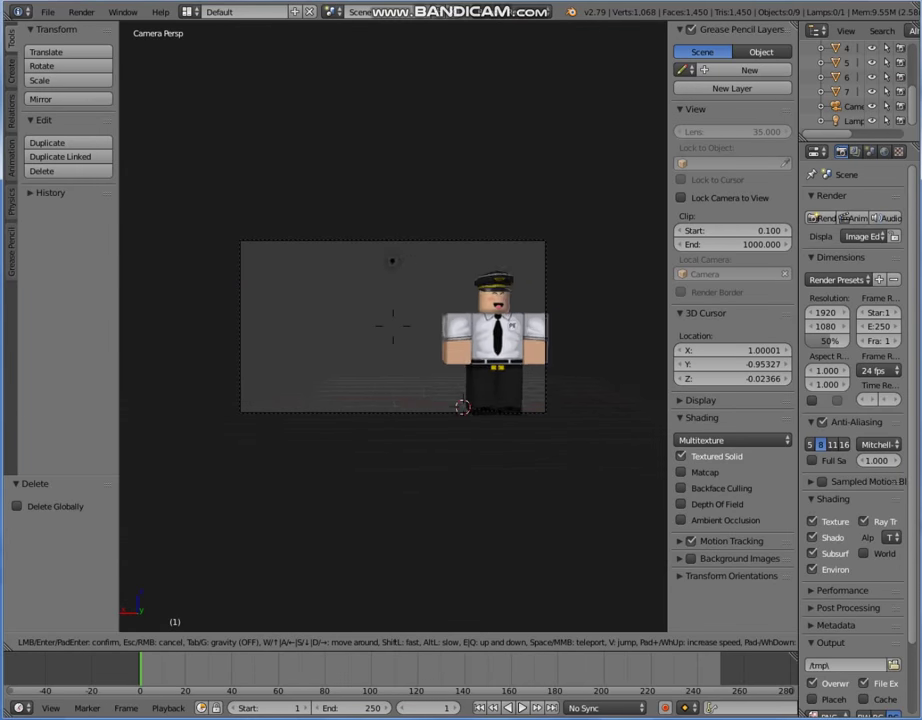
key("w")
key("s")
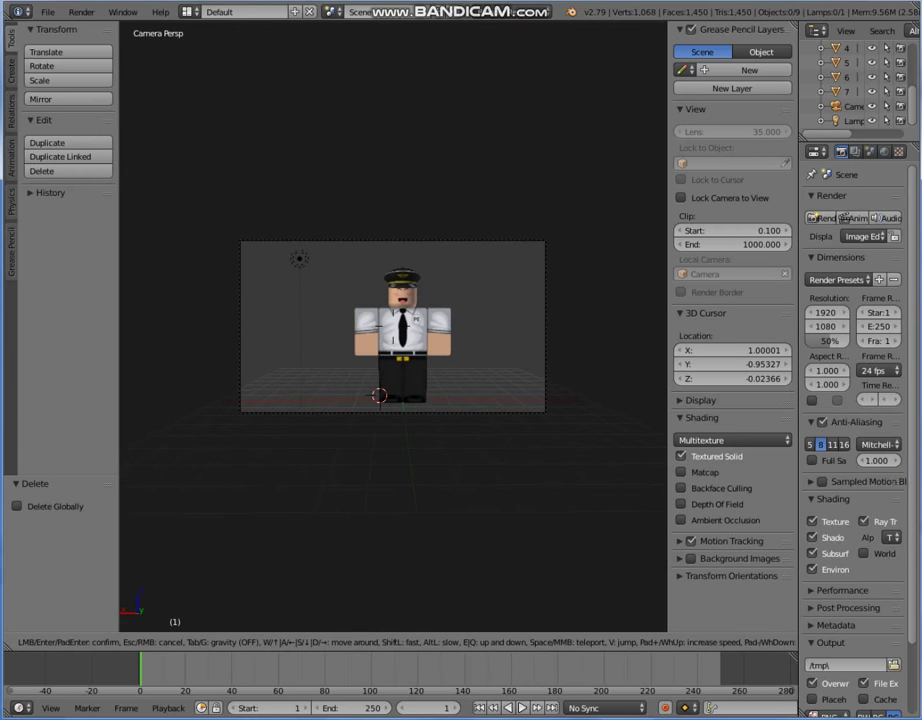
key("Return")
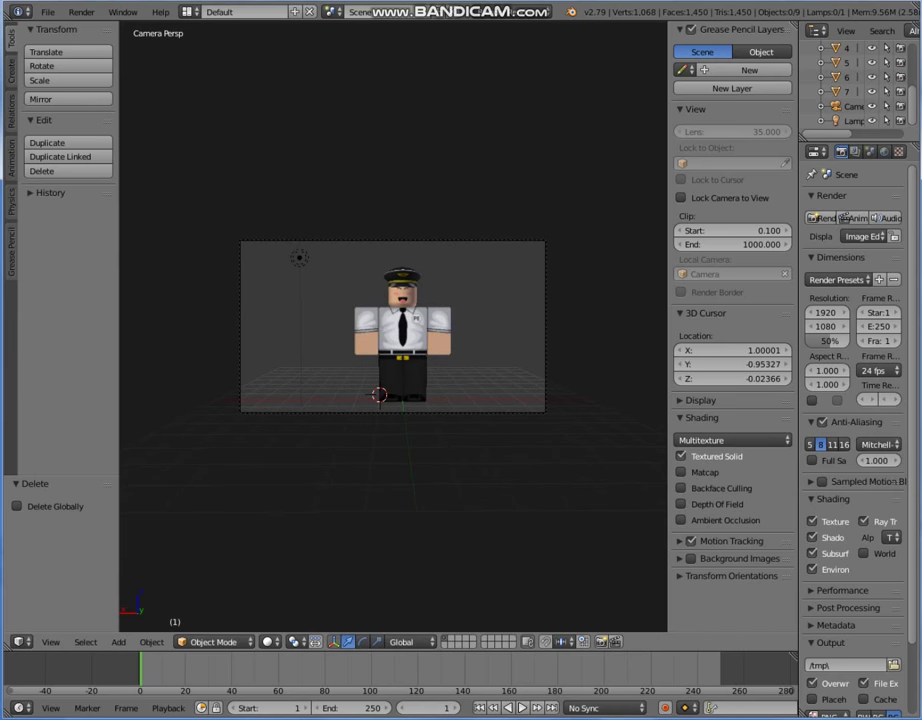
key("KP_0")
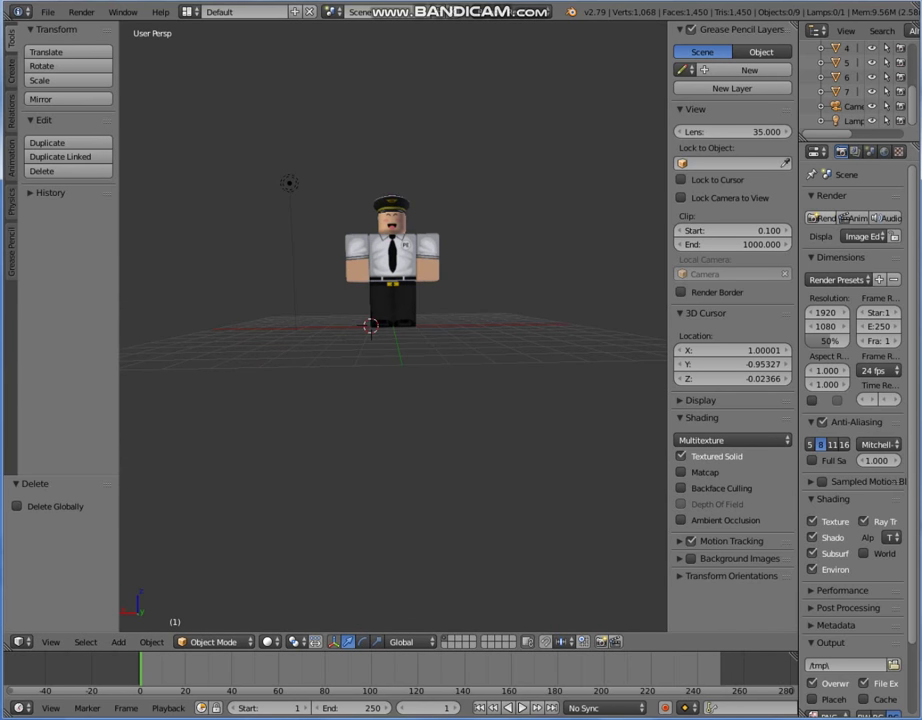
key("F12")
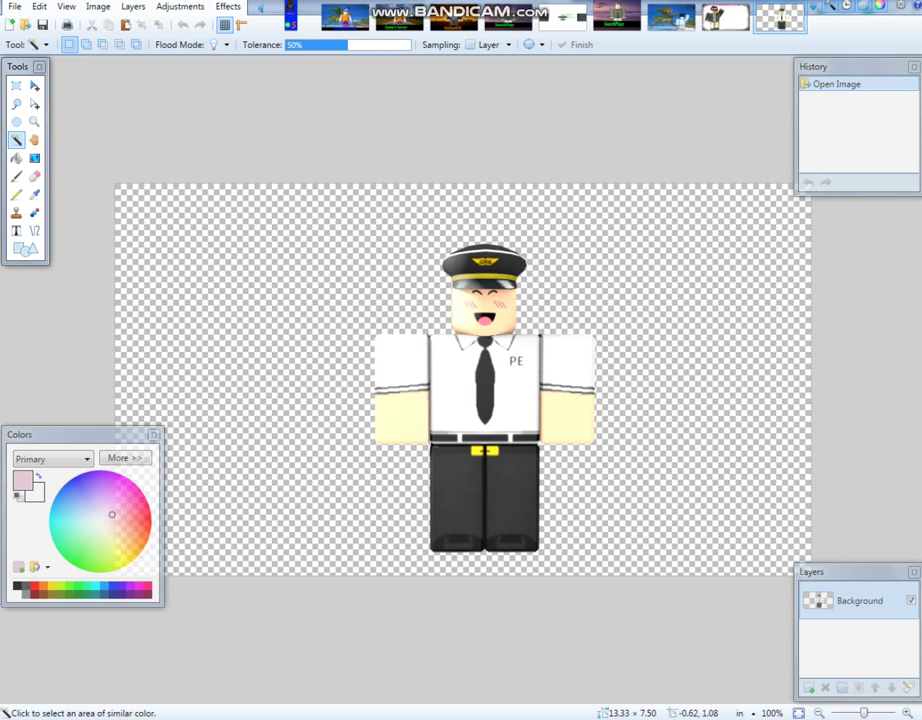
Step: Paste the copied beach picture onto a new layer and enlarge it to about 13.48 × 7.60 in to cover the canvas
left_click(133, 6)
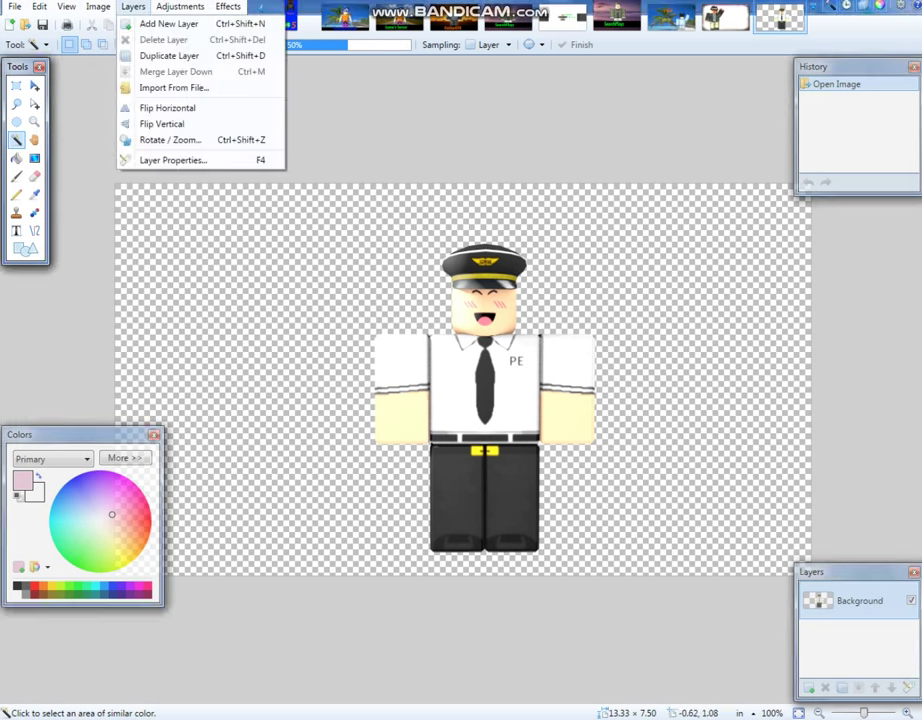
left_click(165, 23)
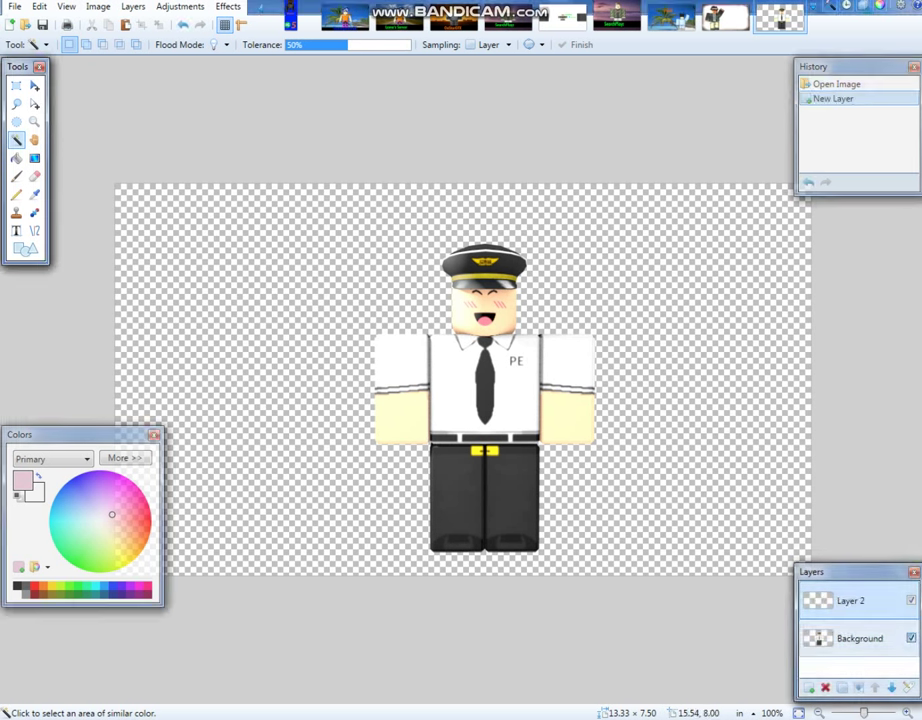
left_click(911, 638)
key("ctrl+v")
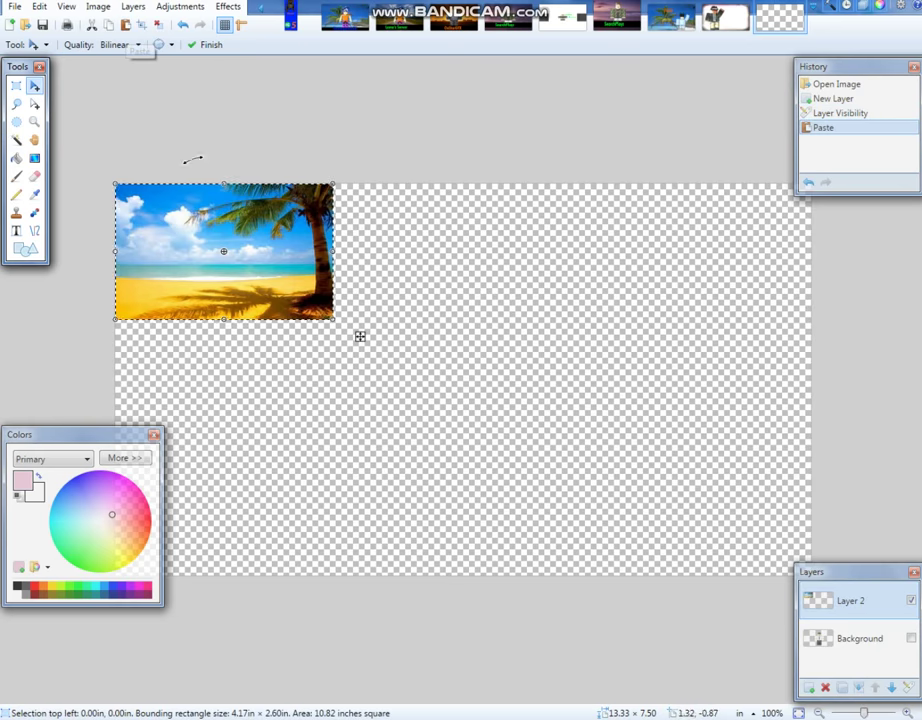
left_click_drag(354, 334, 845, 591)
left_click(911, 638)
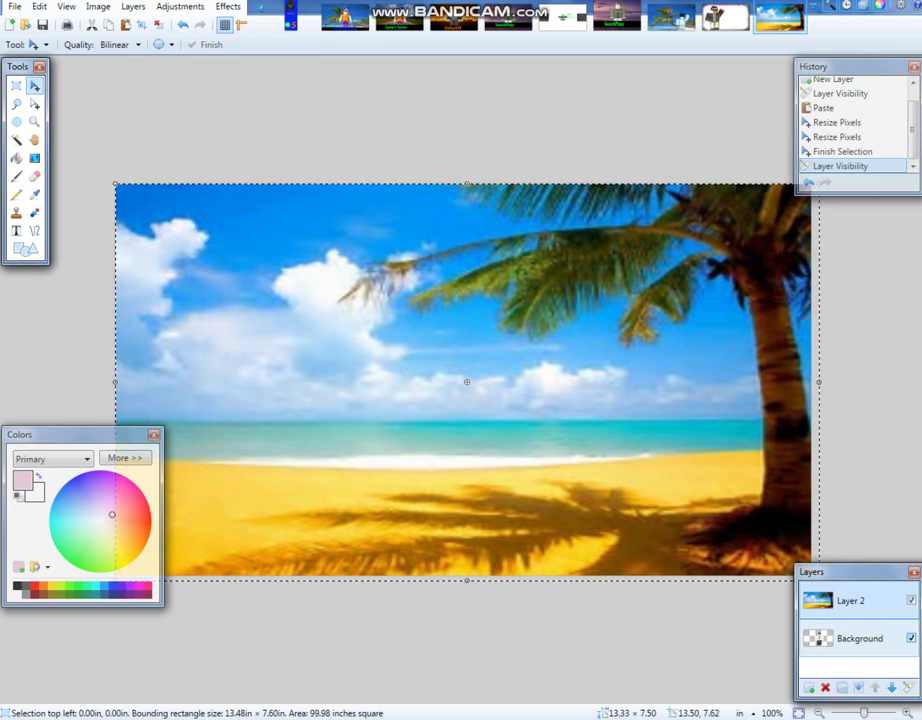
Step: Place the Background layer above Layer 2 and shift the pilot character about 1.47 in left and 0.29 in down
left_click_drag(850, 638, 848, 600)
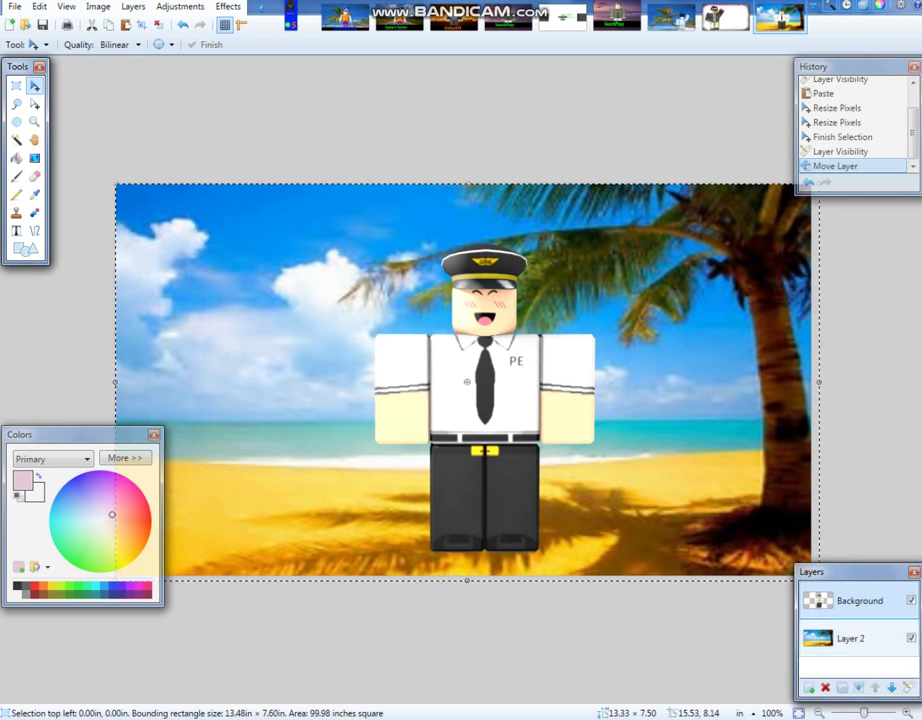
left_click_drag(466, 382, 386, 392)
mouse_move(408, 460)
left_mouse_down()
mouse_move(397, 466)
mouse_move(411, 465)
left_mouse_up()
scroll(770, 611, "down", 2)
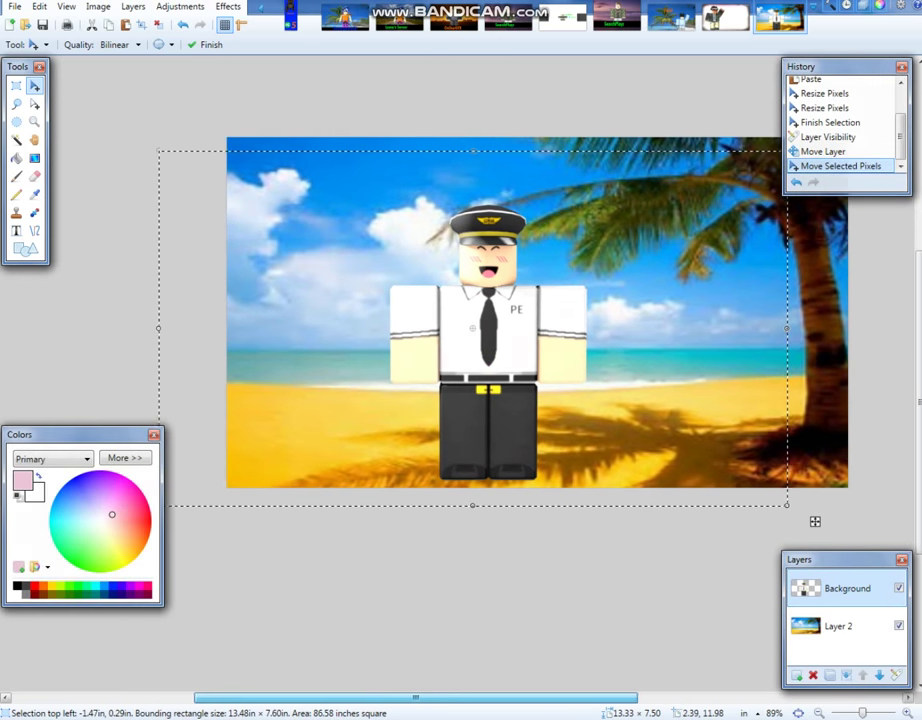
Step: Add another new layer above the character and clear the selection
left_click_drag(338, 697, 306, 698)
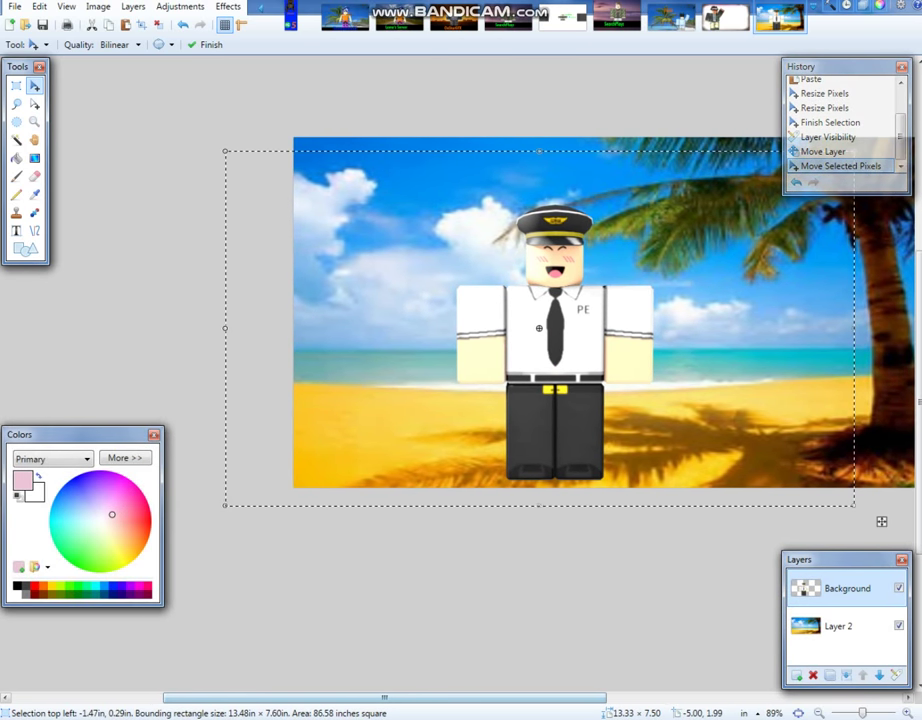
left_click(133, 7)
left_click(133, 6)
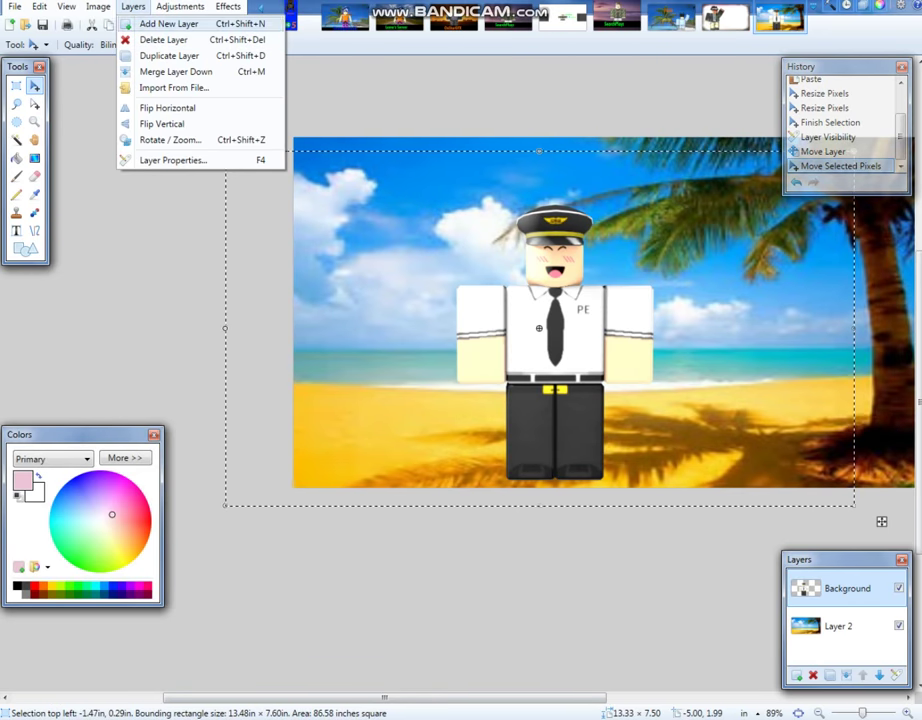
left_click(165, 23)
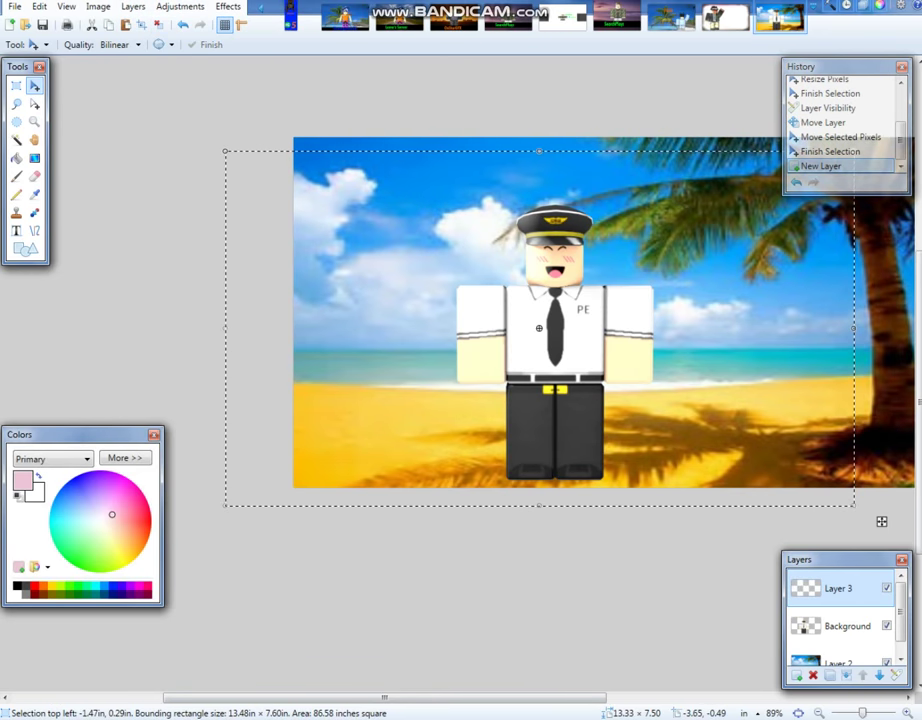
left_click(158, 23)
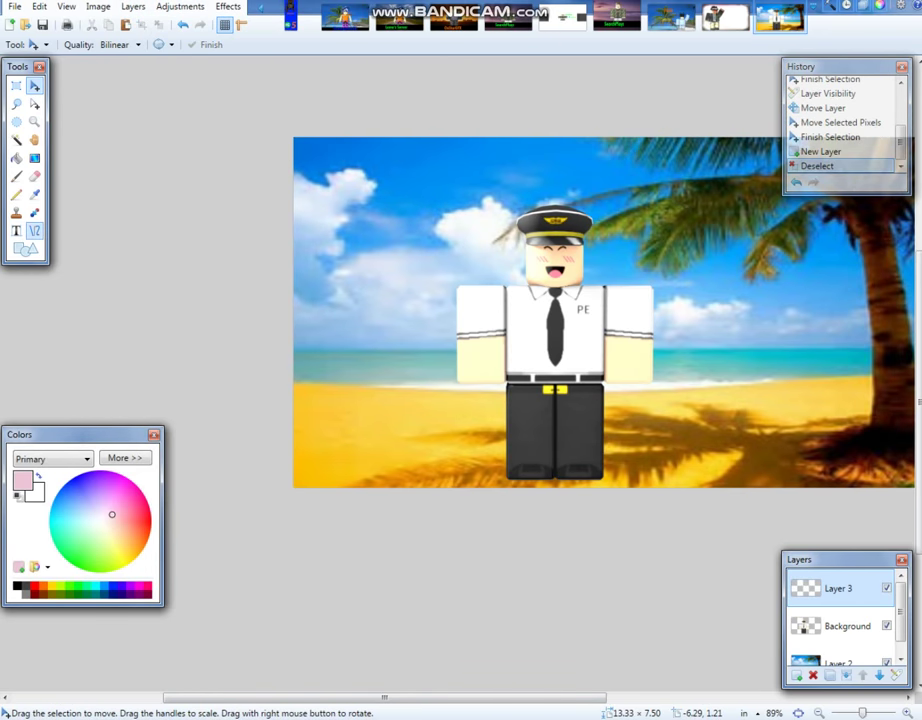
Step: Draw a black horizontal line, brush width 7 and about 13.71 in long, across the sand at the height of the character's legs
left_click(34, 230)
left_click(17, 586)
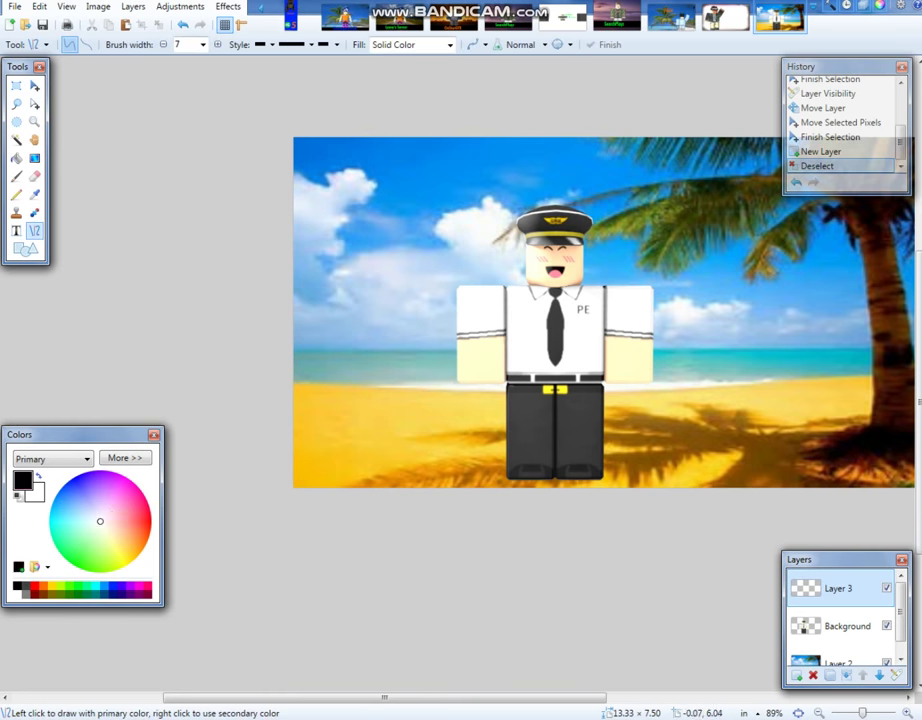
mouse_move(292, 418)
left_mouse_down()
mouse_move(912, 385)
mouse_move(895, 530)
mouse_move(912, 421)
left_mouse_up()
mouse_move(476, 697)
left_mouse_down()
mouse_move(551, 696)
mouse_move(539, 696)
left_mouse_up()
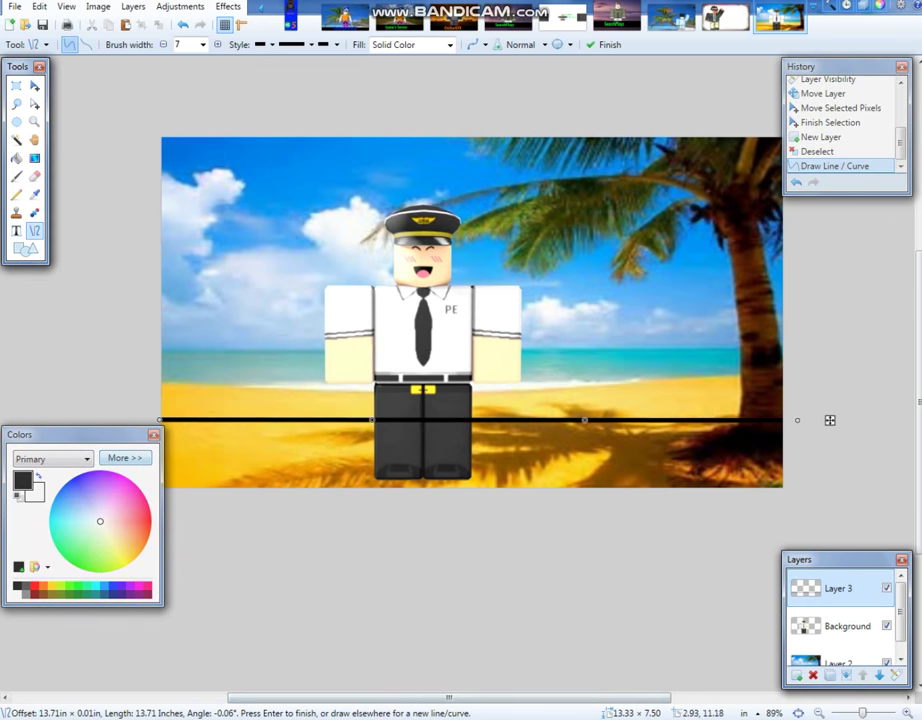
scroll(828, 420, "left", 1)
scroll(832, 420, "left", 2)
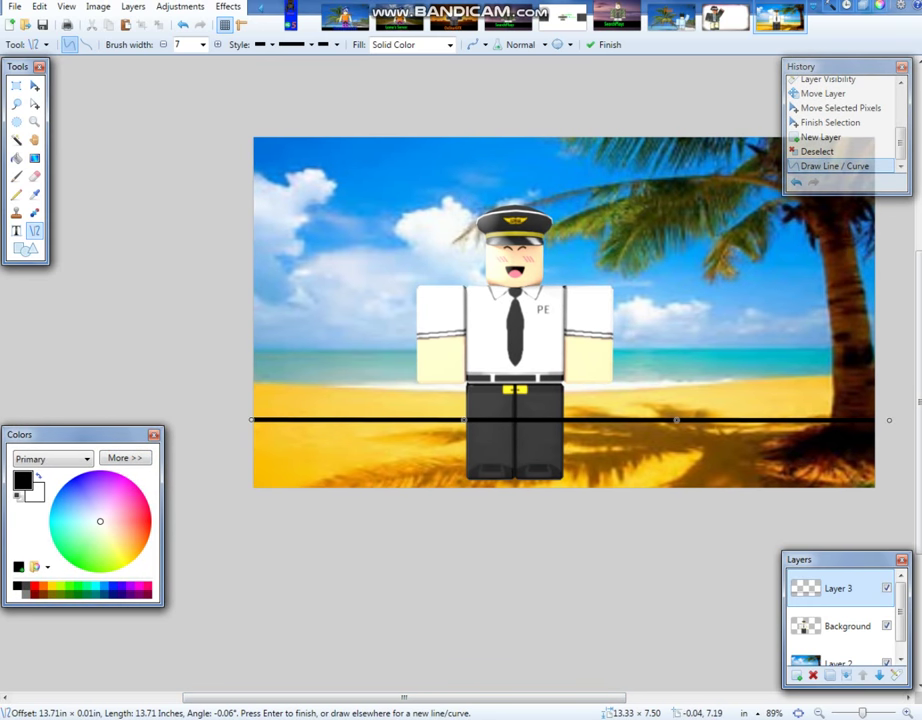
Step: Draw a second black horizontal line, about 14.03 in long, across the sand at the height of the character's feet
mouse_move(252, 472)
left_mouse_down()
mouse_move(353, 481)
mouse_move(625, 468)
mouse_move(800, 473)
mouse_move(774, 455)
mouse_move(862, 475)
mouse_move(905, 470)
left_mouse_up()
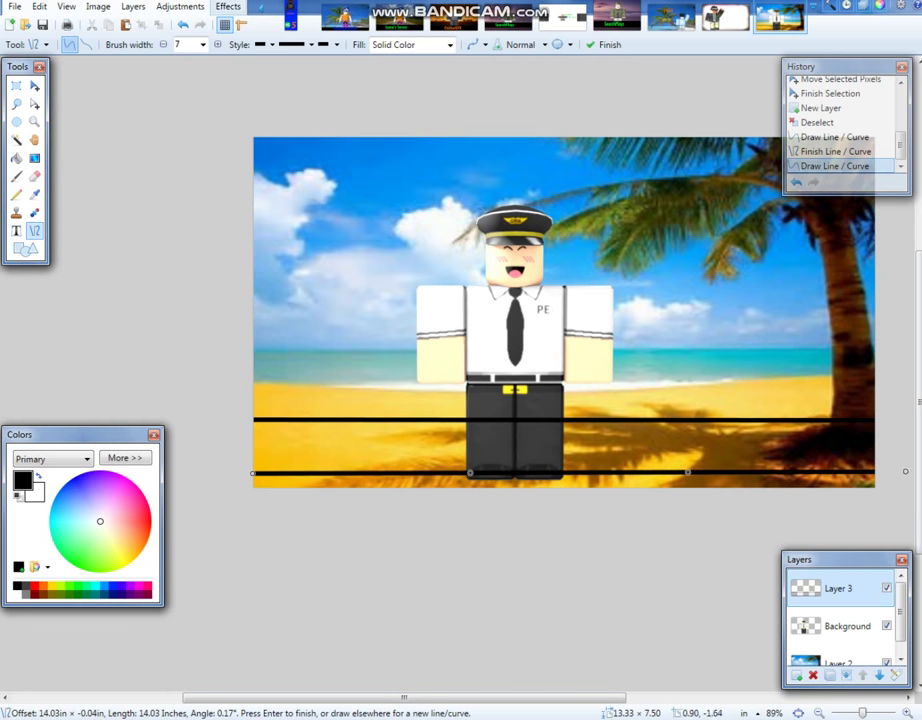
Step: Try the Screen and Color Burn blend modes on Layer 3, and return it to Normal
left_click(180, 6)
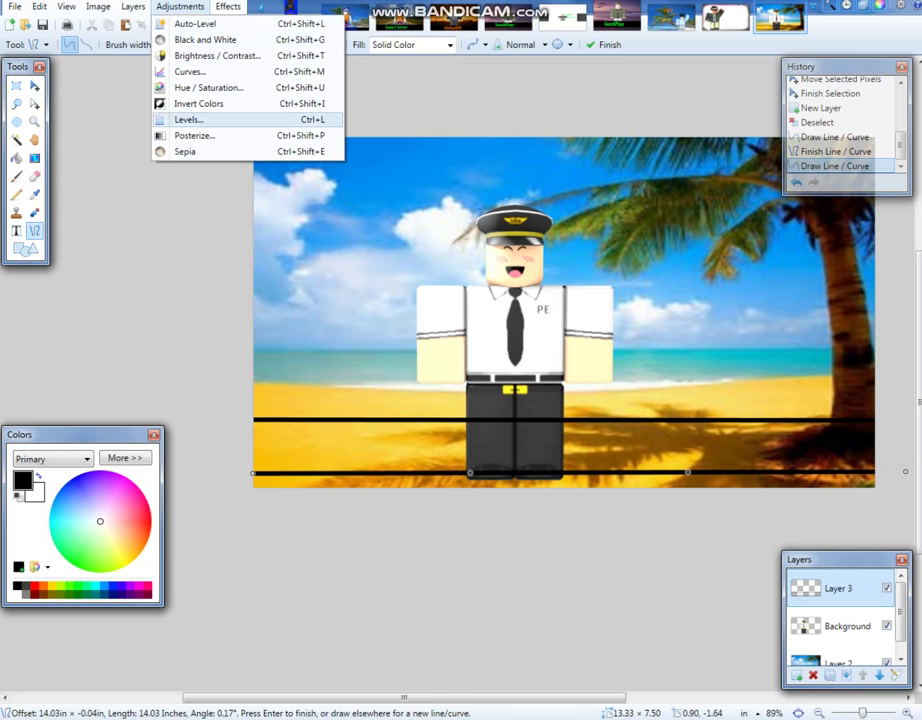
mouse_move(133, 7)
left_click(174, 160)
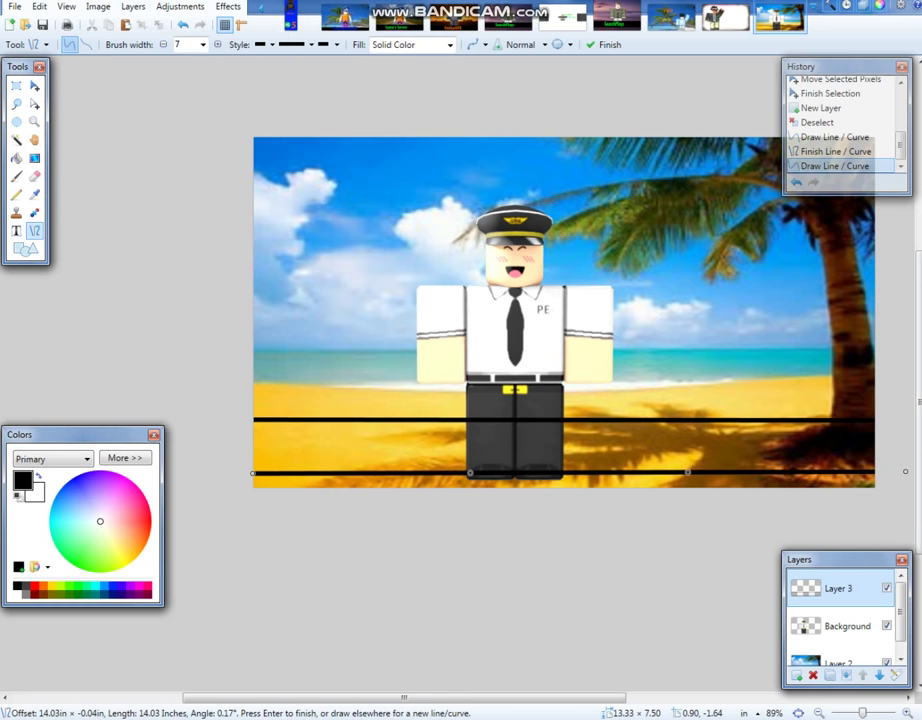
left_click(454, 366)
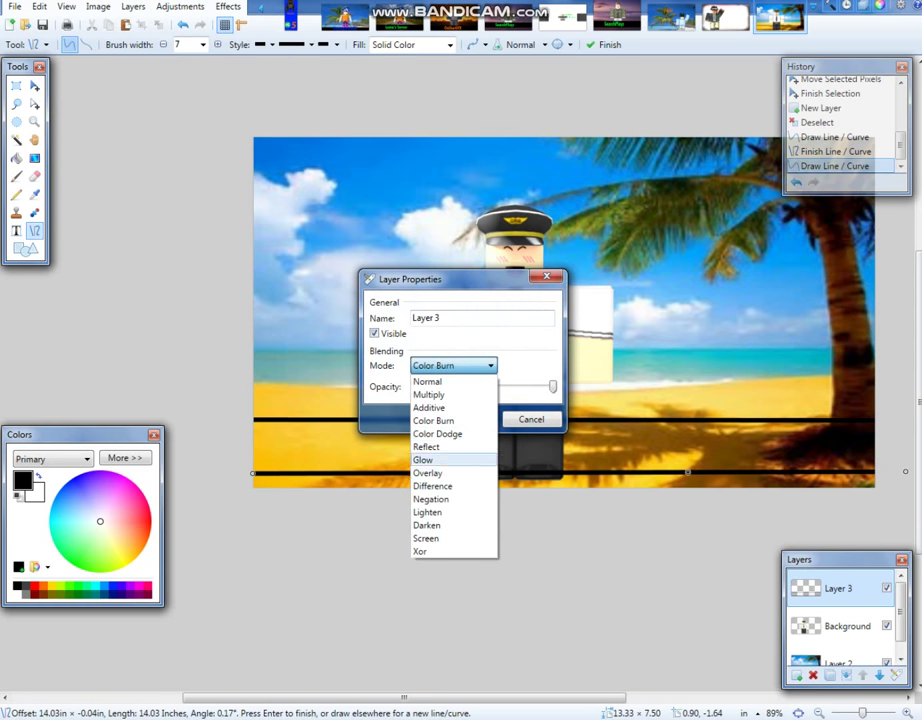
left_click(427, 539)
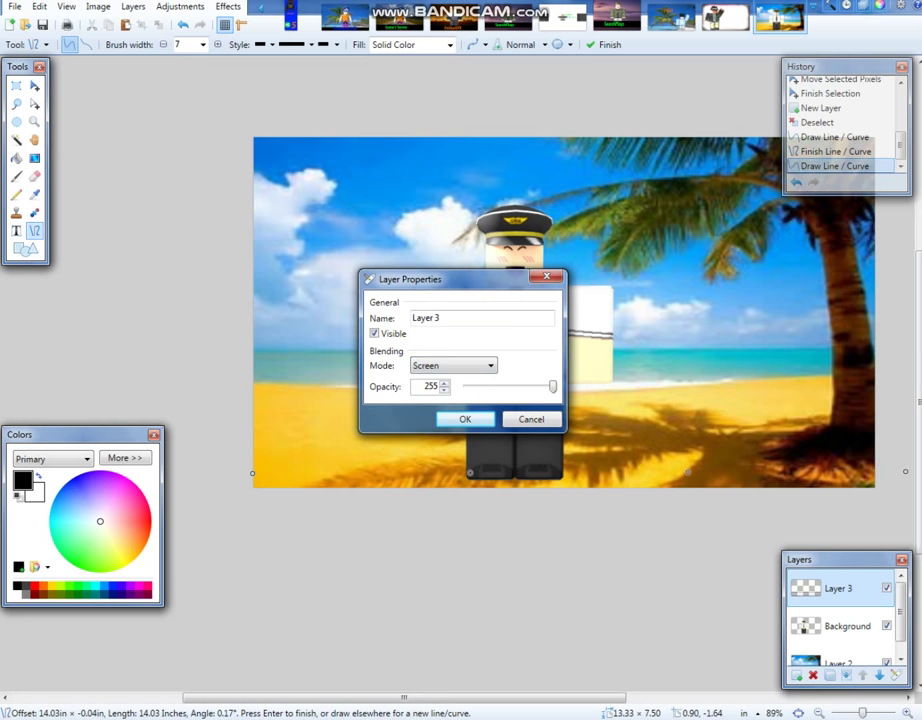
key("alt+Down")
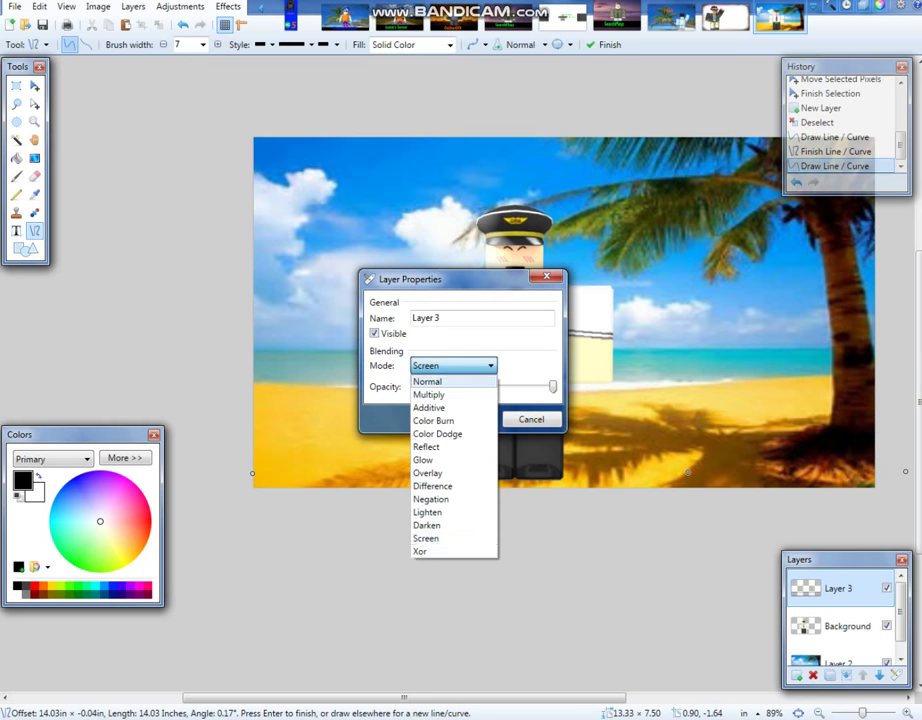
left_click(434, 421)
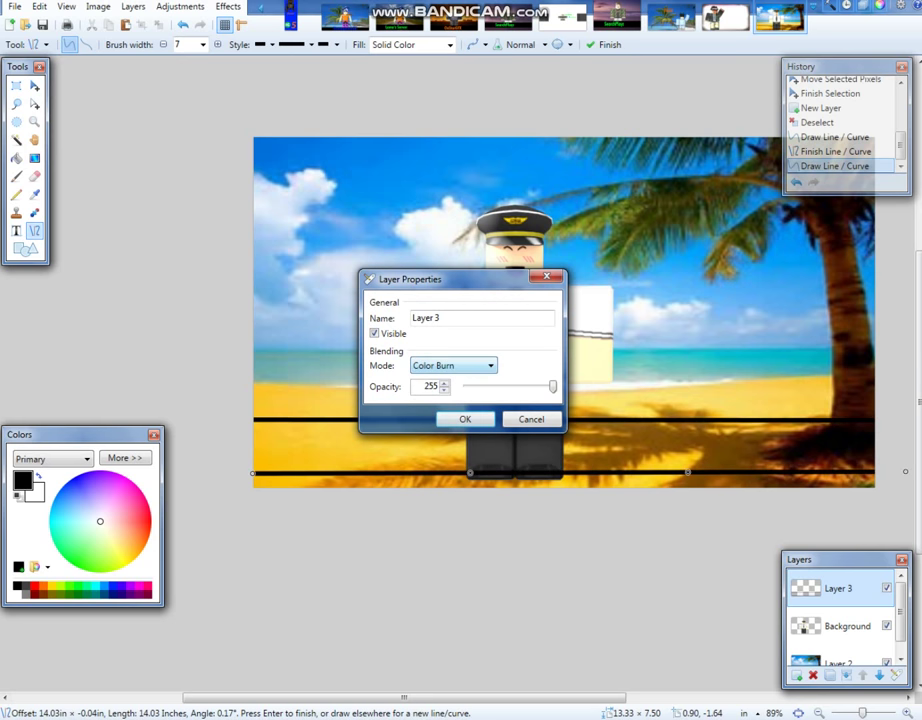
scroll(454, 366, "up", 2)
left_click(454, 366)
key("Up")
key("Up")
key("Up")
key("Up")
key("Up")
key("Up")
key("Up")
key("Return")
key("Return")
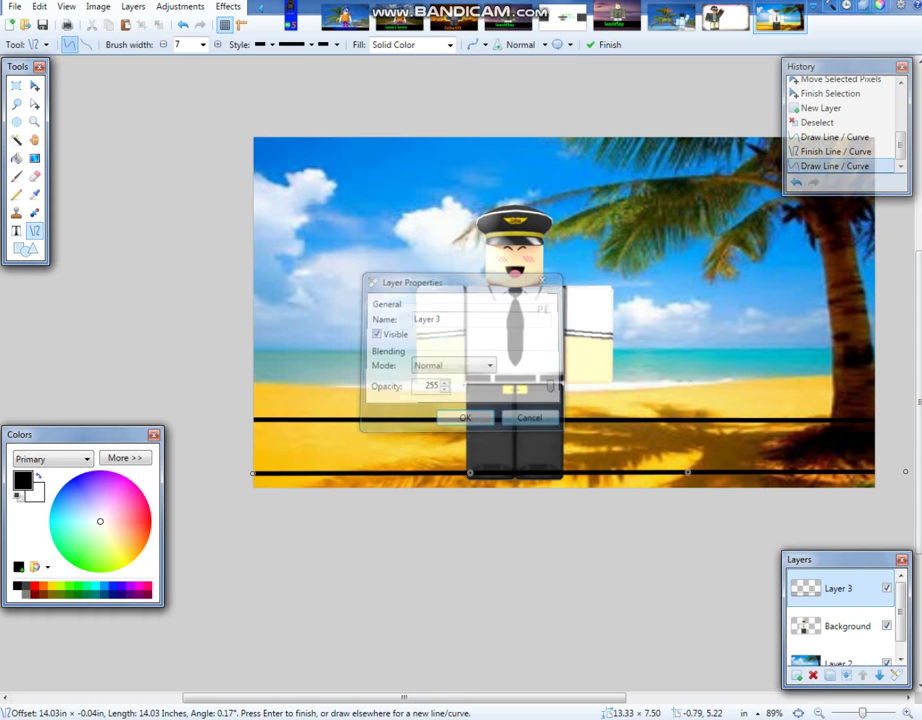
Step: Fill the area between the two horizontal lines with black and open Layer 3's properties
key("f")
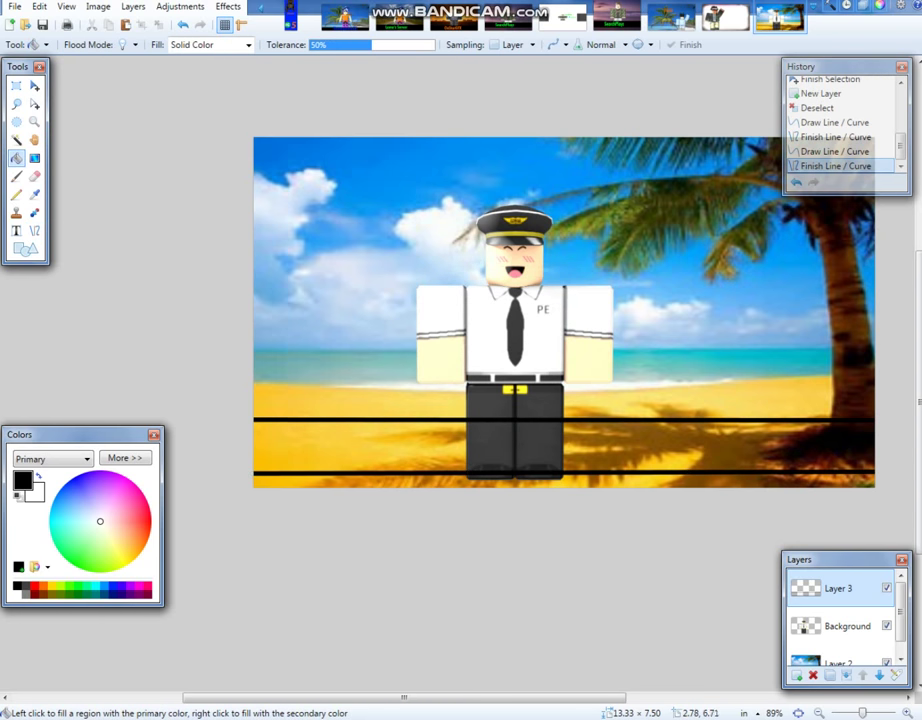
left_click(393, 462)
key("alt+l")
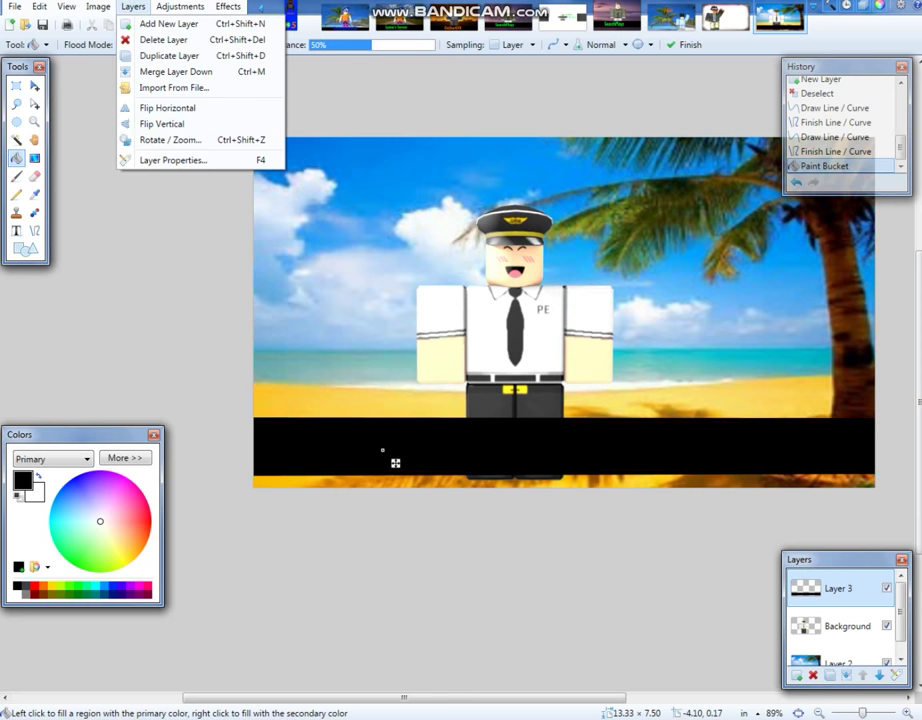
key("p")
Step: Try the Overlay, Screen and Color Dodge blend modes on Layer 3
left_click(454, 366)
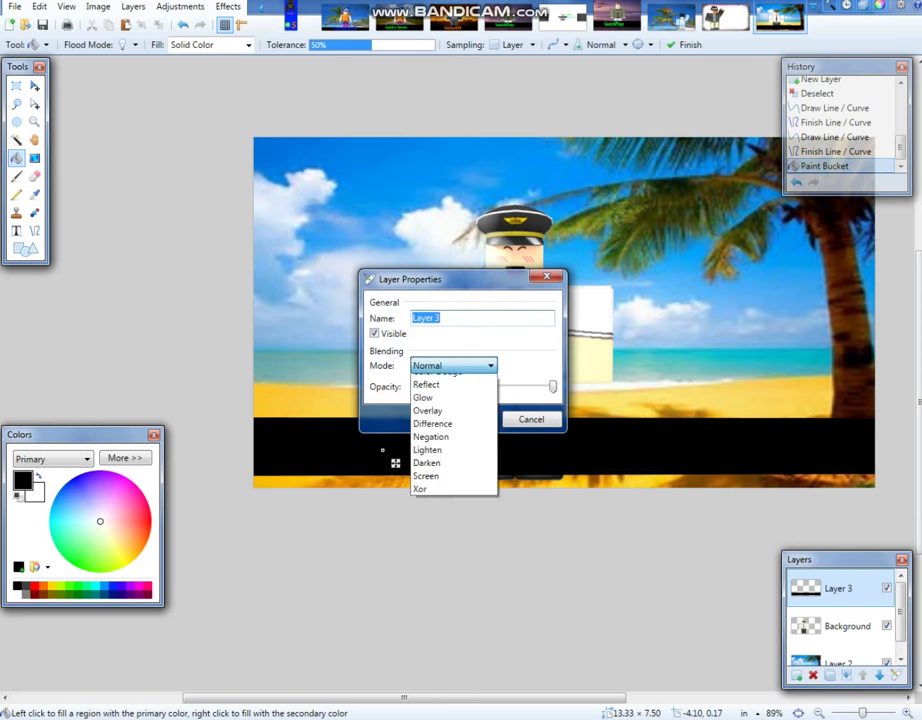
key("Down")
key("Down")
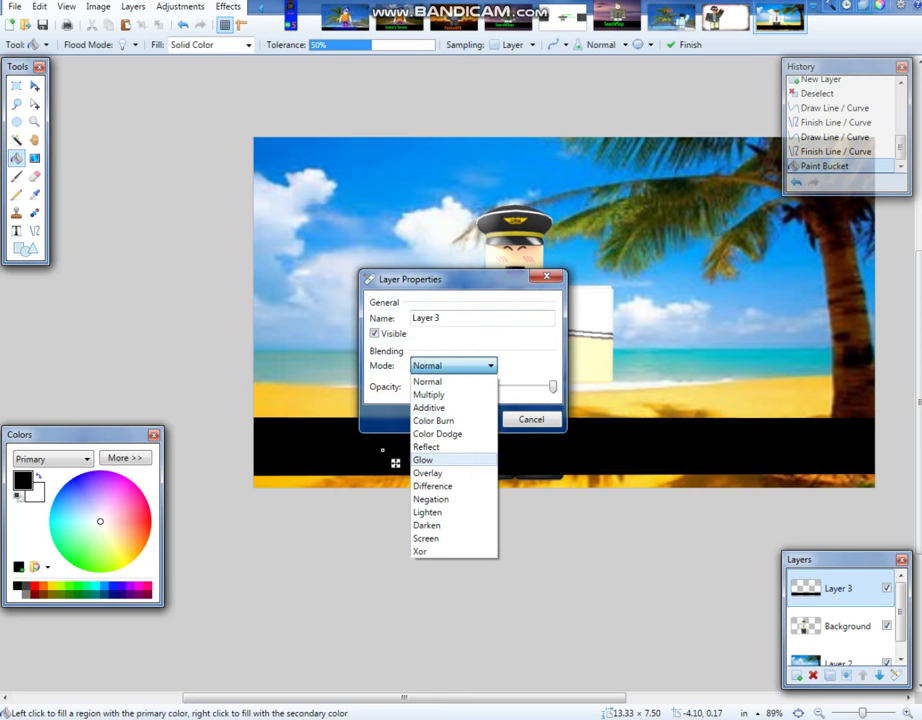
key("Return")
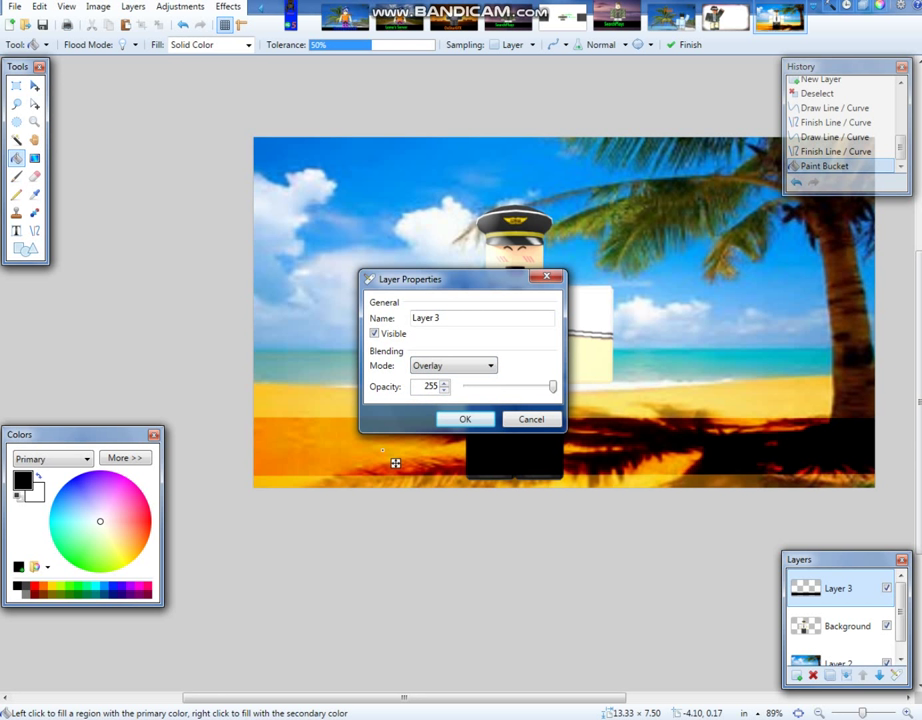
key("alt+Down")
key("Down")
key("Down")
key("Down")
key("Down")
key("Down")
key("Return")
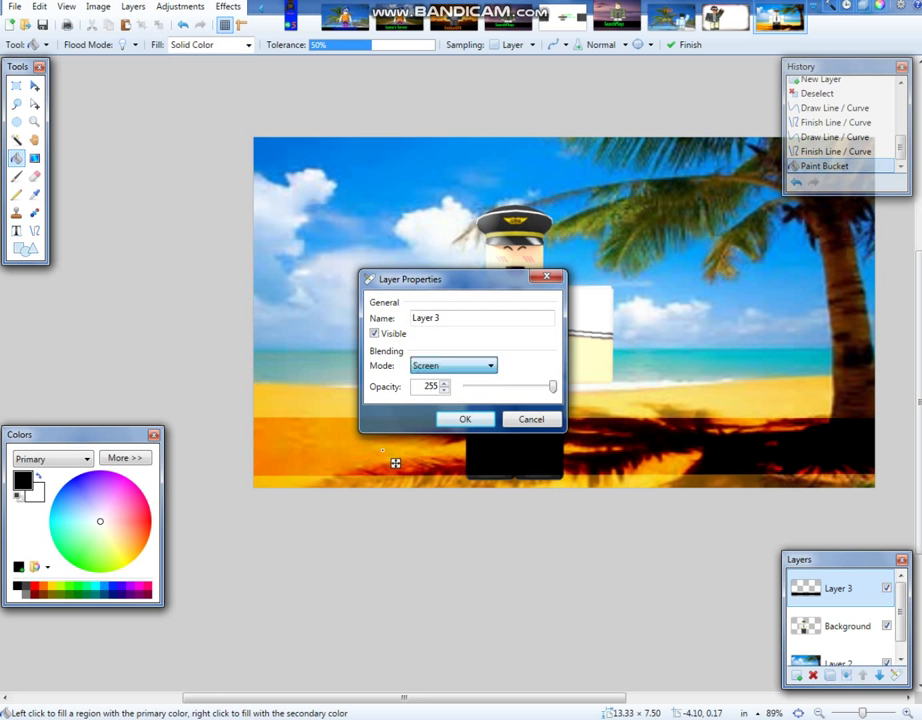
key("alt+Down")
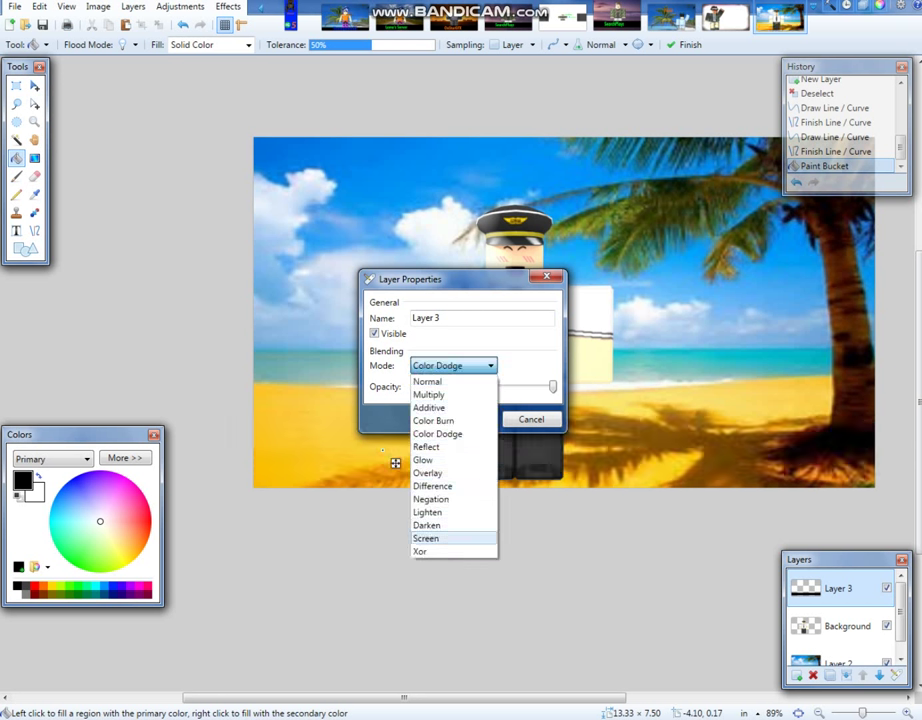
key("Down")
key("Return")
Step: Set Layer 3's blend mode back to Normal
left_click(453, 366)
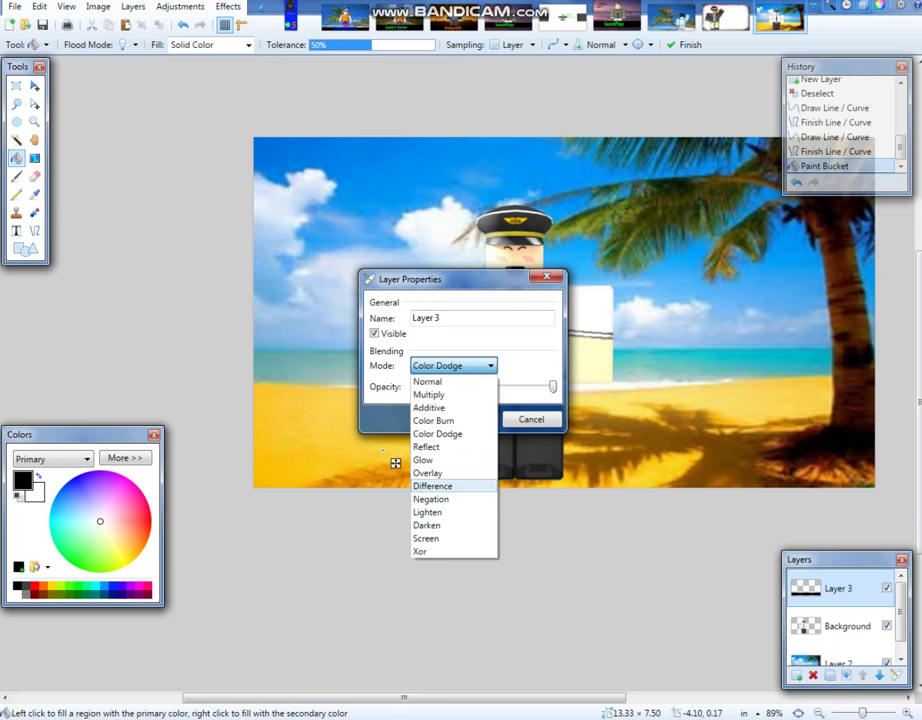
left_click(433, 486)
left_click(453, 366)
key("Down")
key("Return")
key("alt+Down")
key("Up")
key("Up")
key("Up")
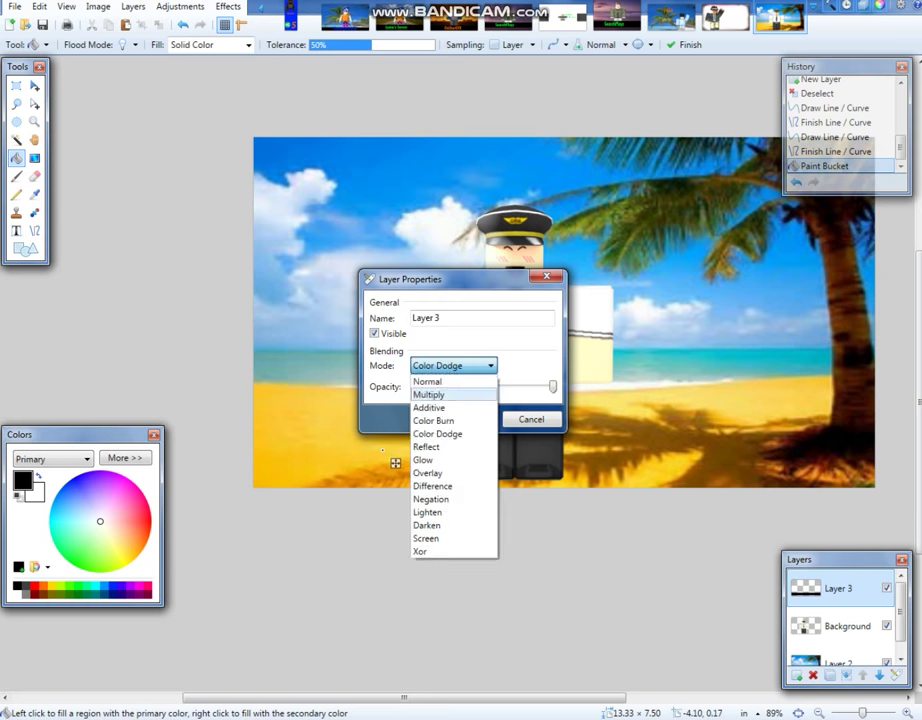
key("Down")
key("Return")
key("Up")
key("Up")
key("alt+Down")
key("Down")
key("Down")
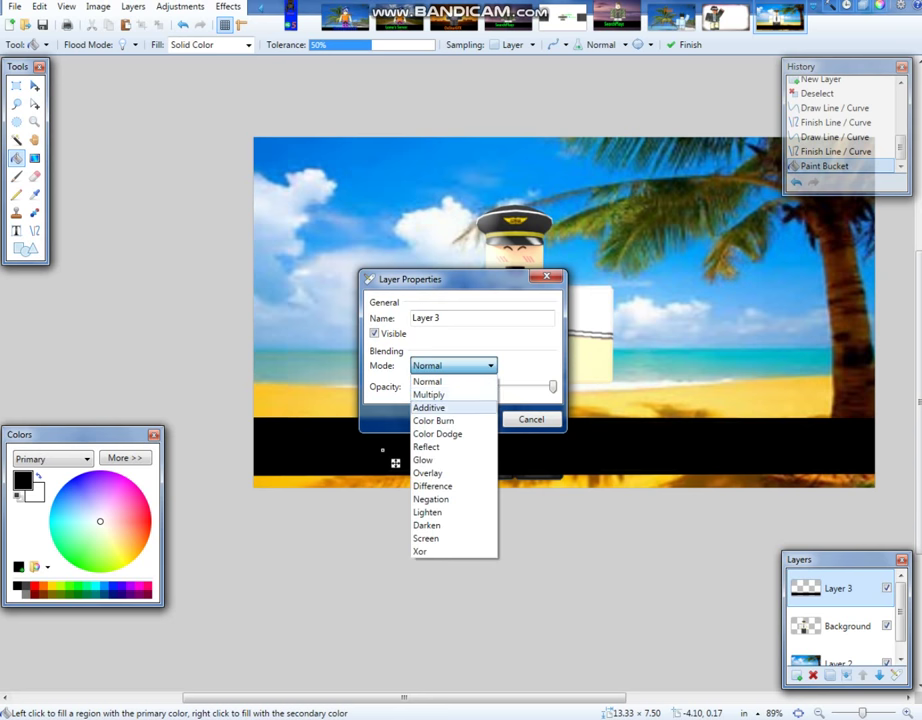
key("Up")
key("Return")
Step: Try the Additive, Lighten and Screen blend modes on Layer 3, ending on Additive
key("alt+Down")
key("Up")
key("Up")
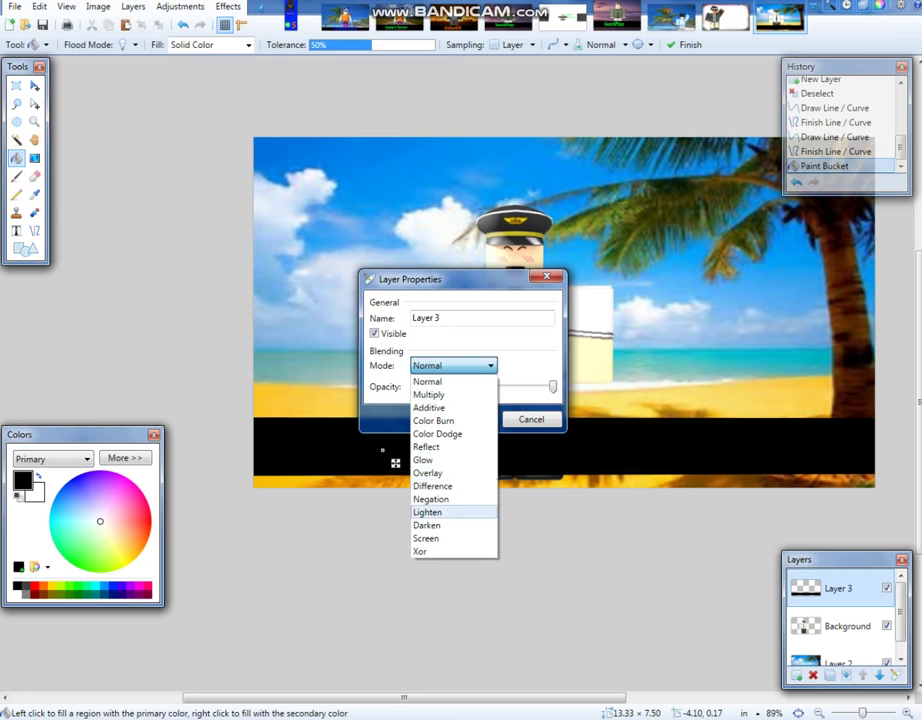
key("Return")
left_click(454, 366)
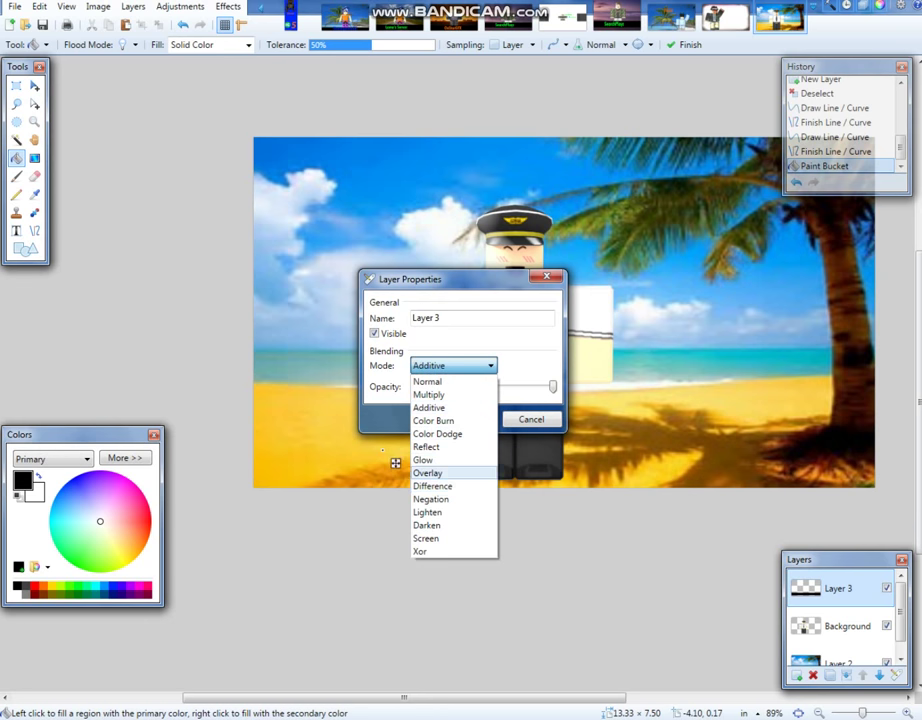
key("Escape")
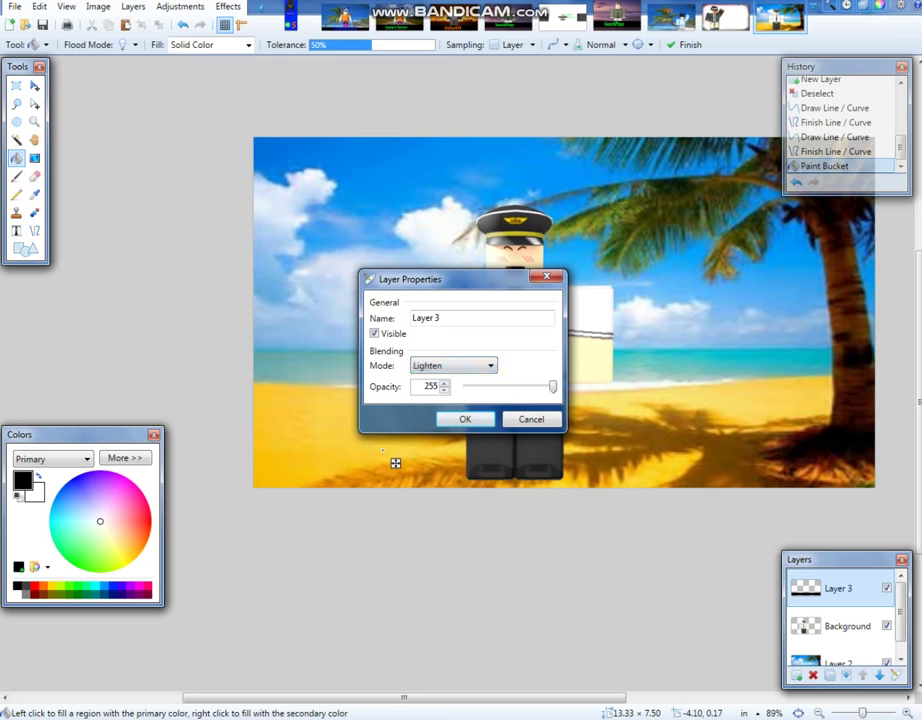
key("alt+Down")
key("Down")
key("Down")
key("Return")
left_click(454, 366)
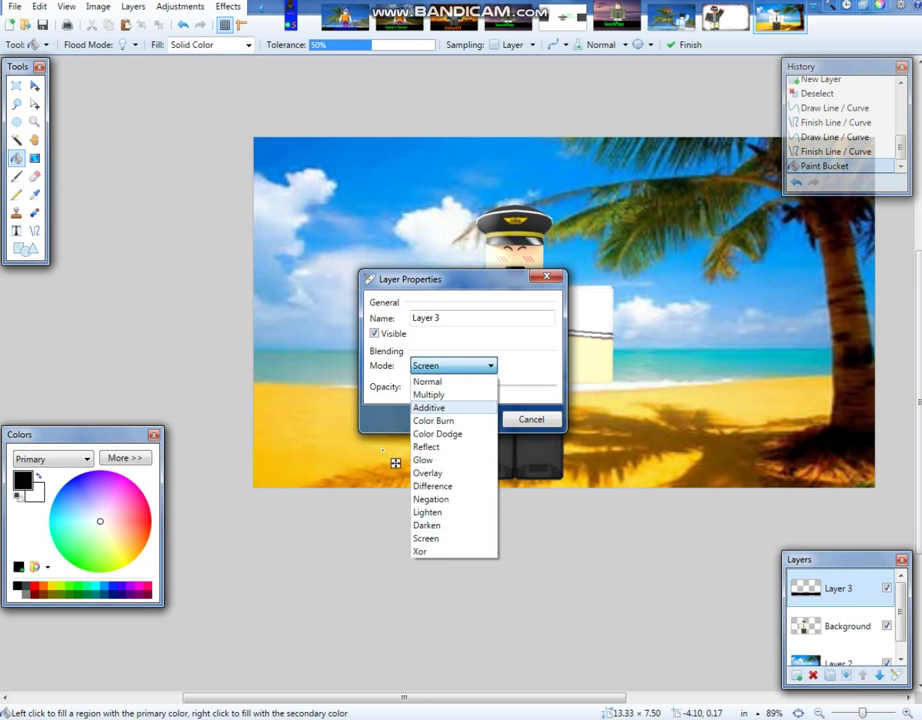
left_click(454, 408)
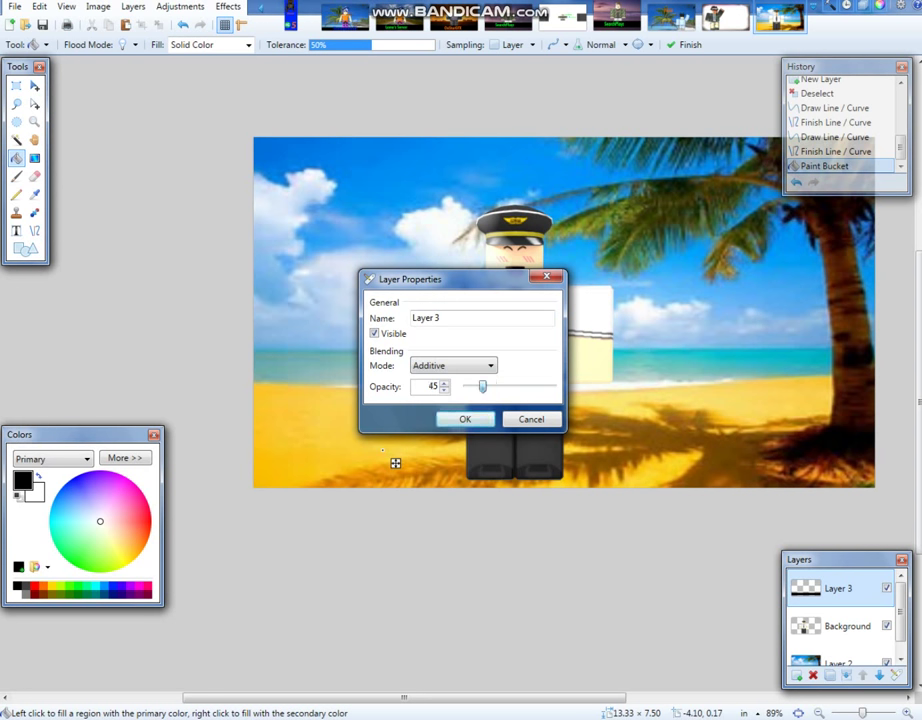
Step: Set Layer 3's blend mode to Normal and reduce its opacity so the black band is semi-transparent
left_click_drag(475, 386, 505, 386)
left_click(455, 366)
left_click(450, 381)
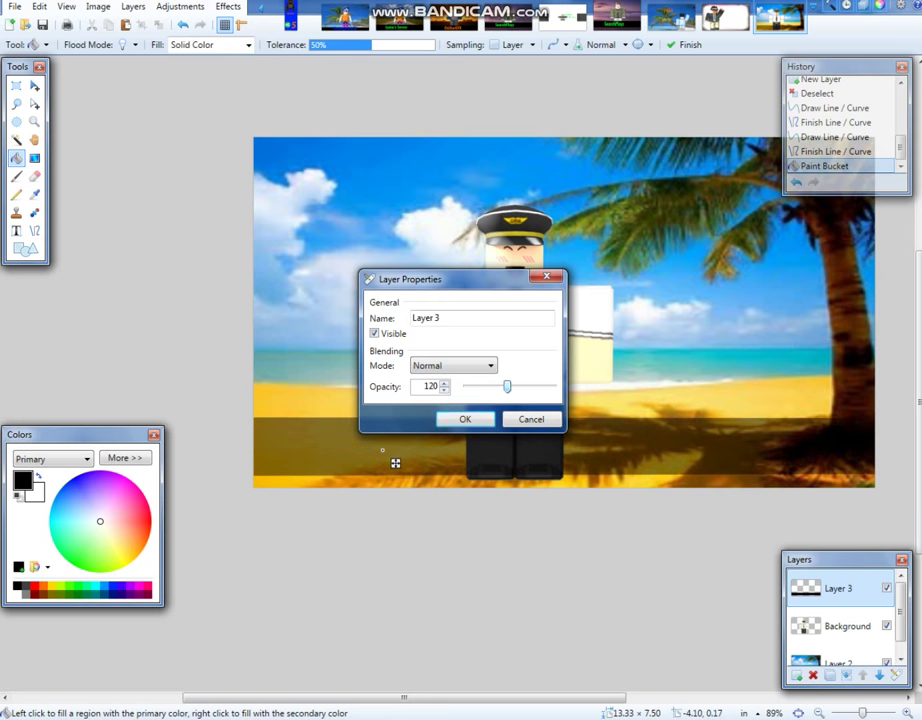
key("Down")
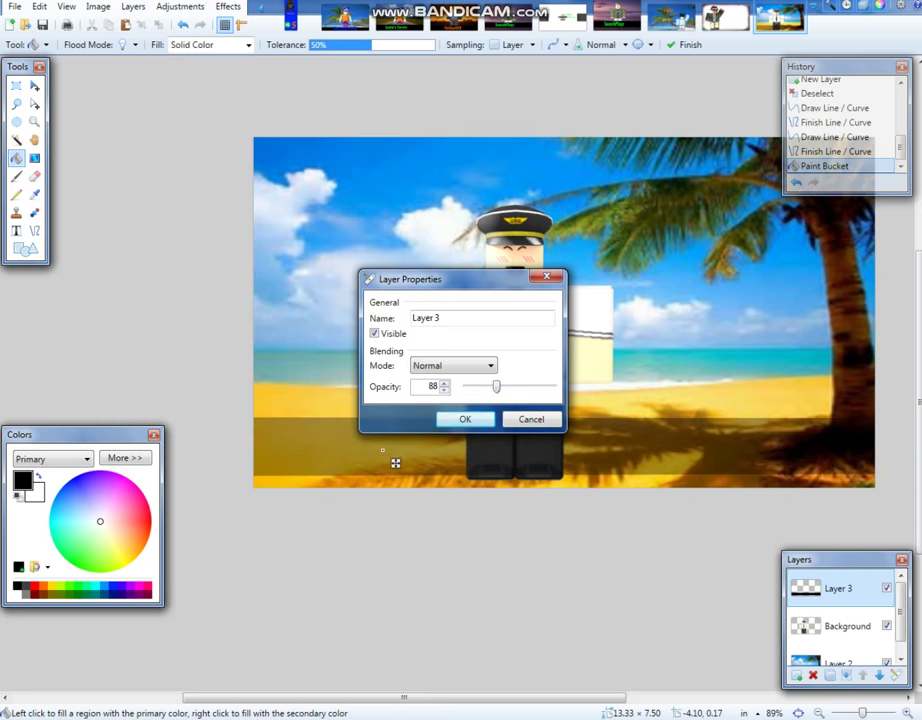
key("Down")
key("Up")
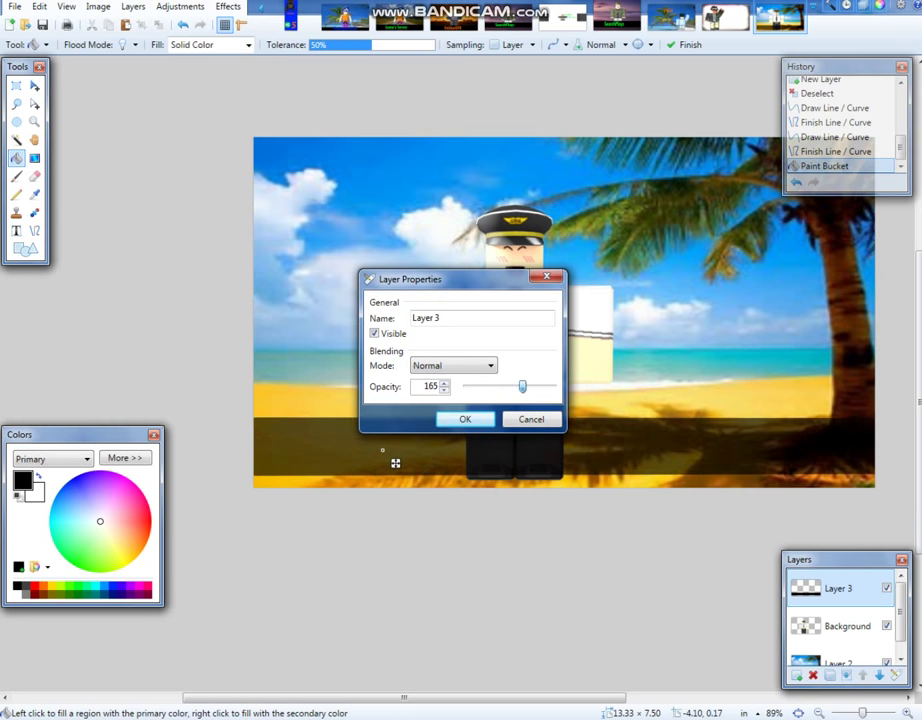
key("Down")
key("Down")
key("Return")
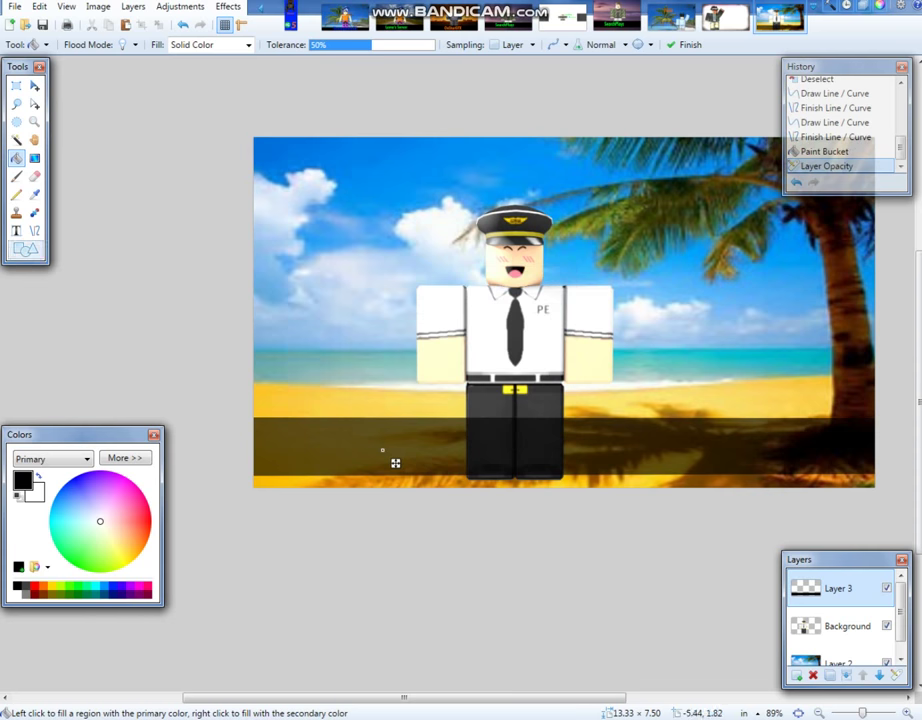
left_click(16, 230)
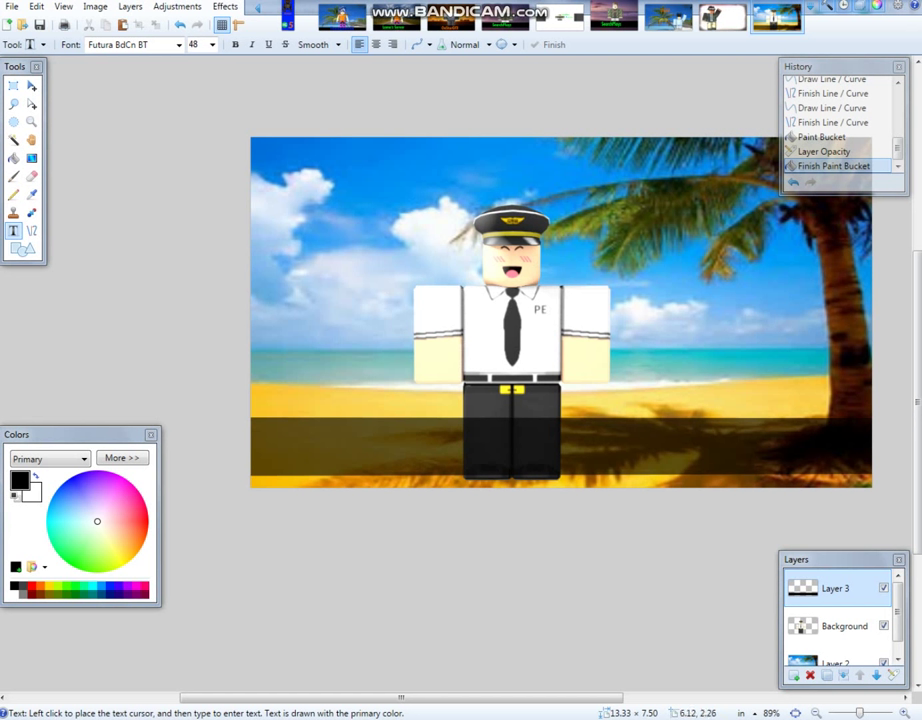
left_click(271, 449)
key("Caps_Lock")
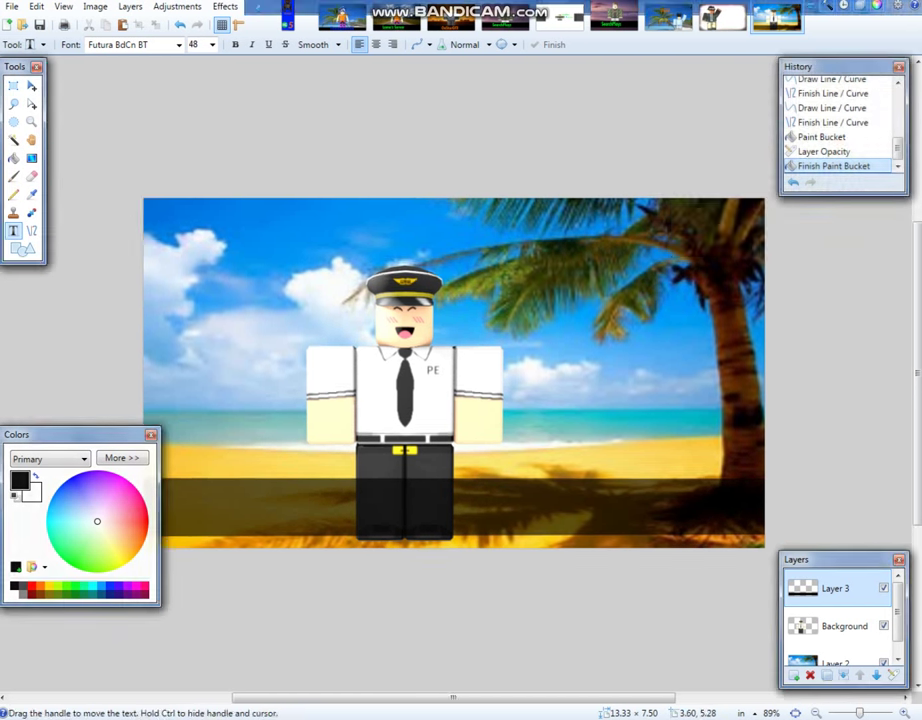
left_click_drag(285, 698, 245, 698)
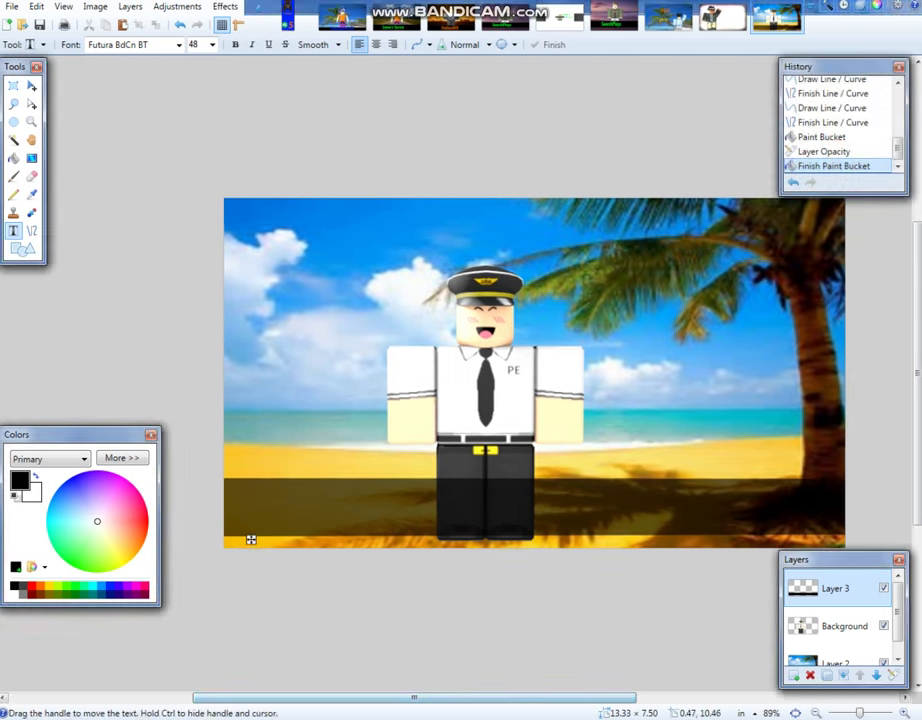
key("Caps_Lock")
key("ctrl+v")
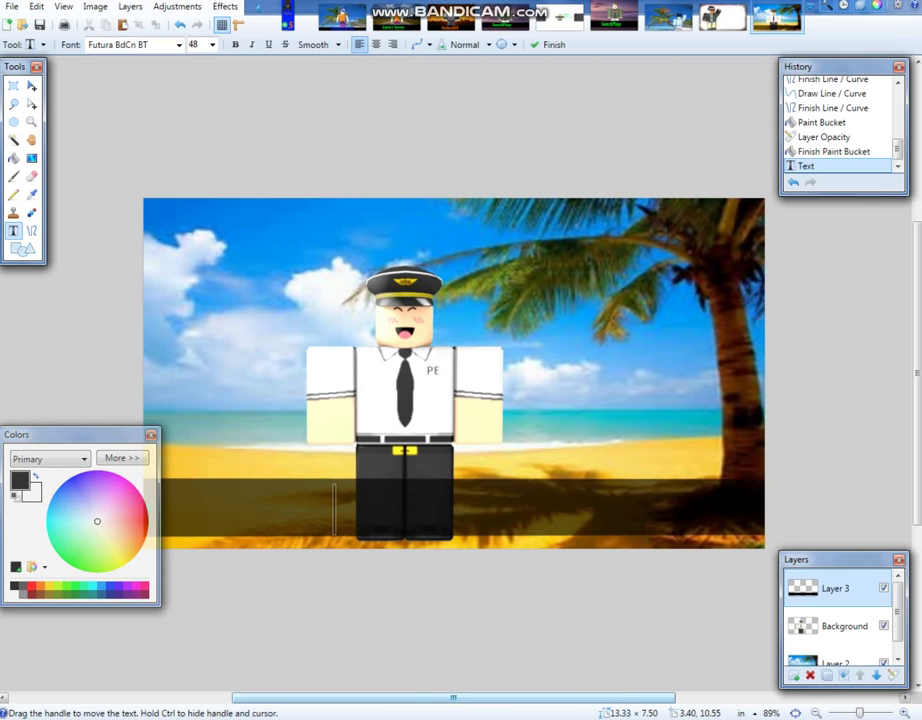
left_click_drag(303, 698, 289, 698)
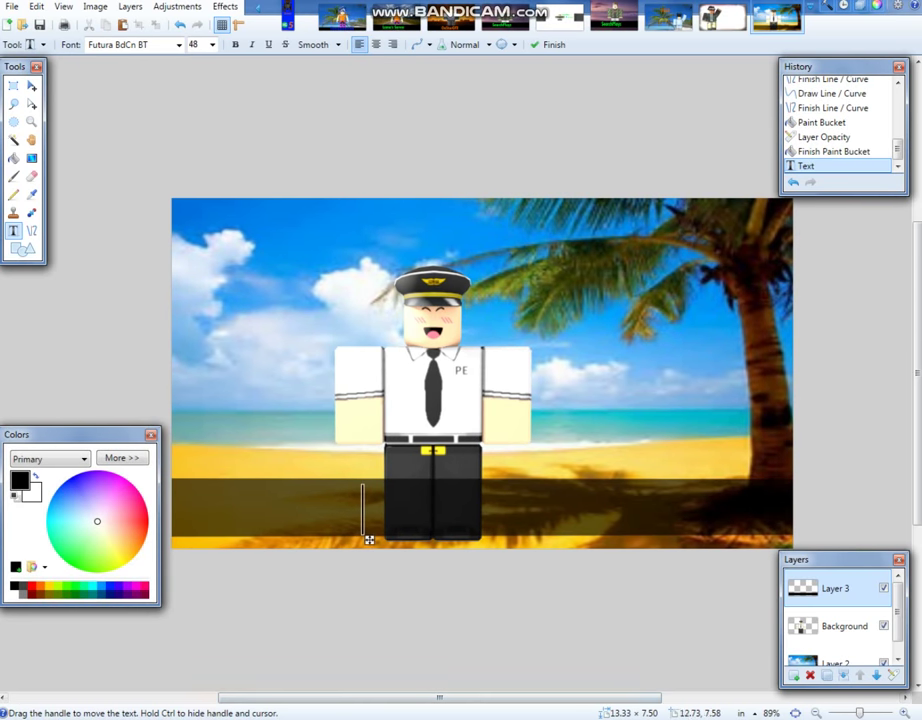
Step: Write "Air Haywire" on Layer 2 in black Futura BdCn BT, size 48, over the dark band left of the character's legs
left_click(836, 660)
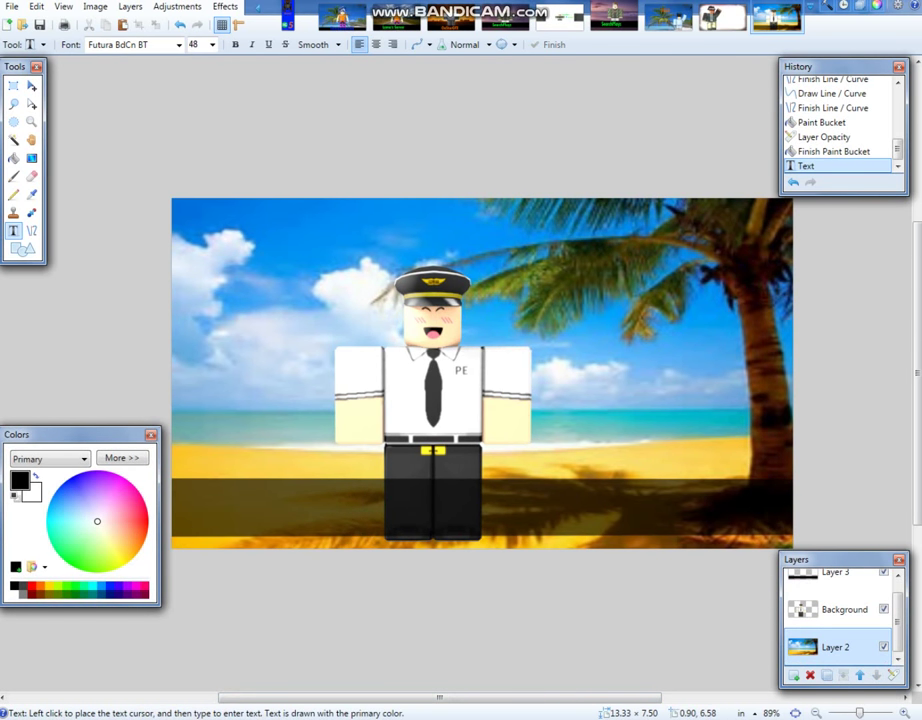
left_click(214, 505)
type("Air Haywire")
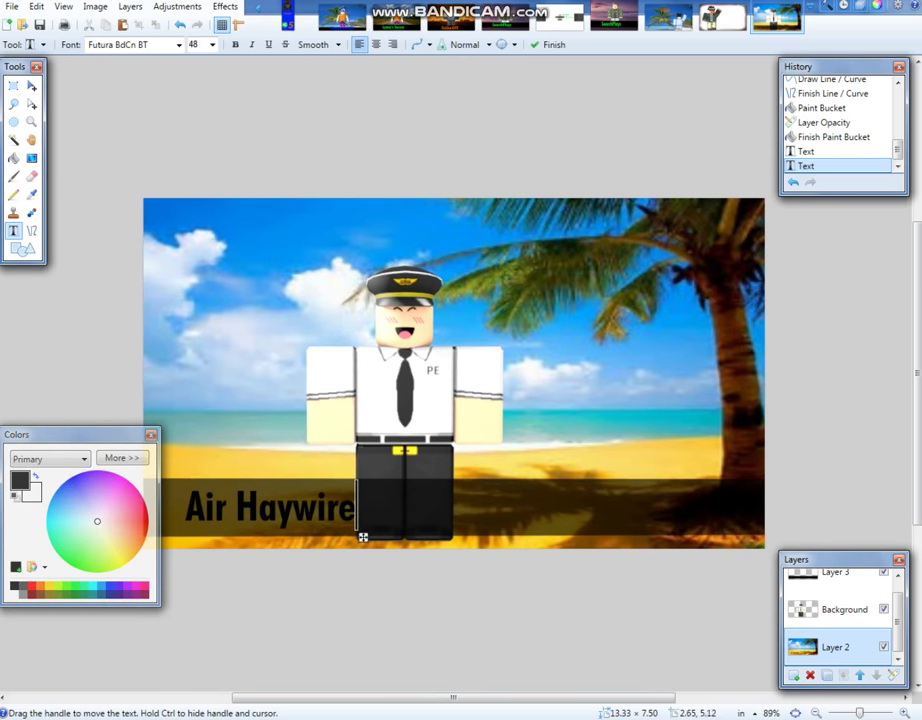
left_click(15, 566)
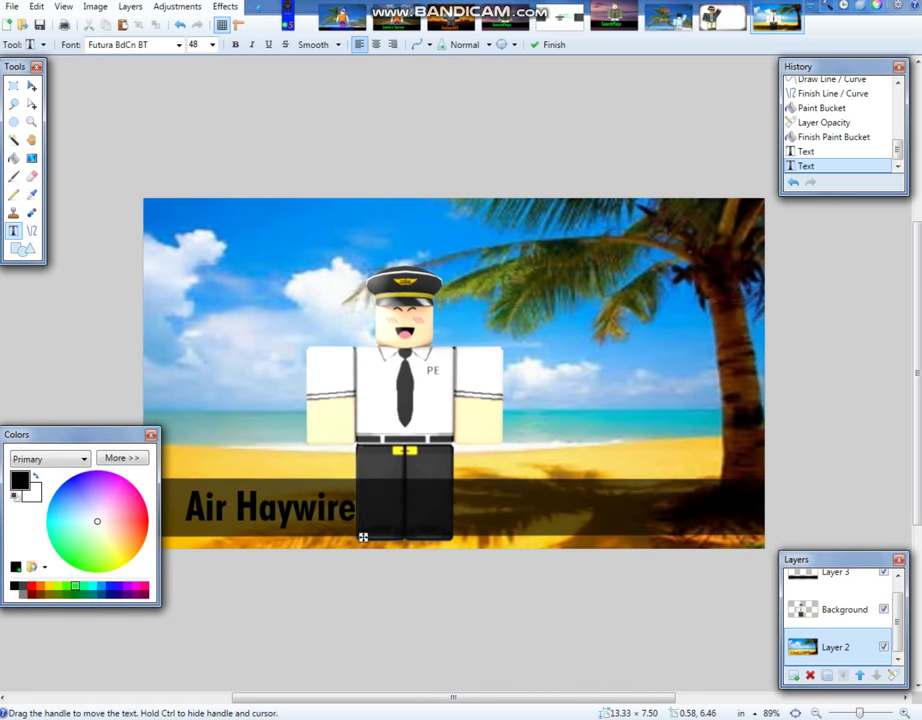
Step: Try lime green and blue as the colour of the "Air Haywire" title, ending on blue
left_click(66, 586)
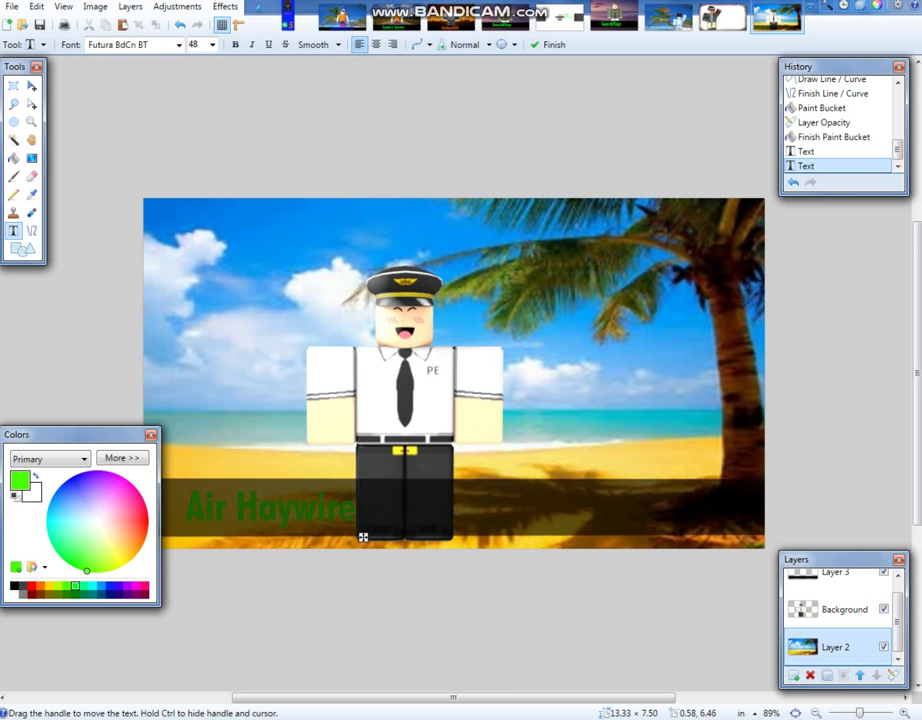
left_click(92, 586)
left_click(110, 586)
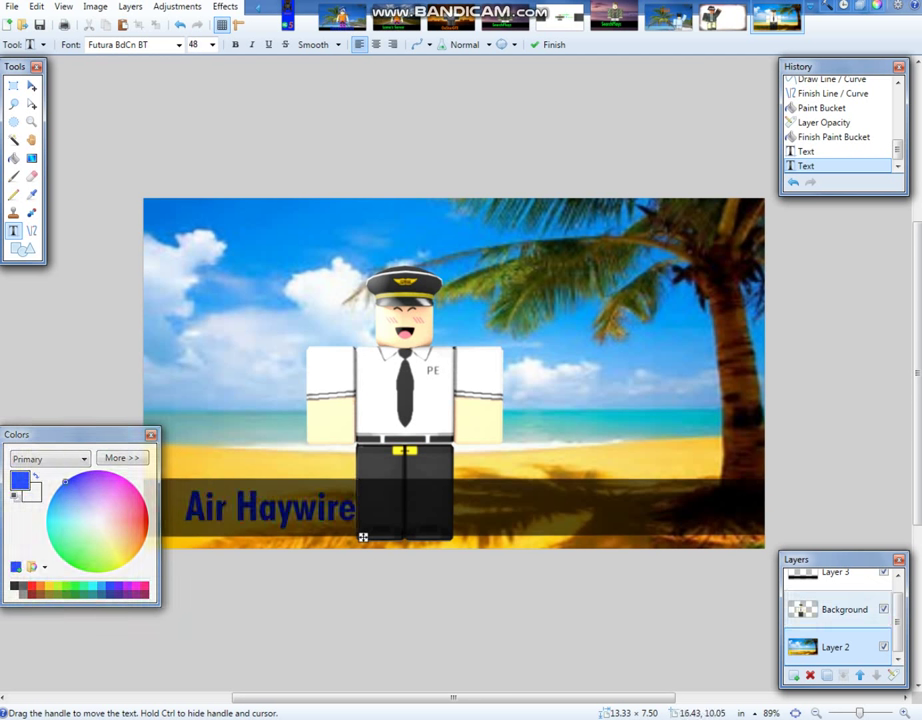
Step: Make the Background layer active and undo the "Air Haywire" text written on Layer 2
left_click(845, 609)
key("ctrl+z")
key("ctrl+z")
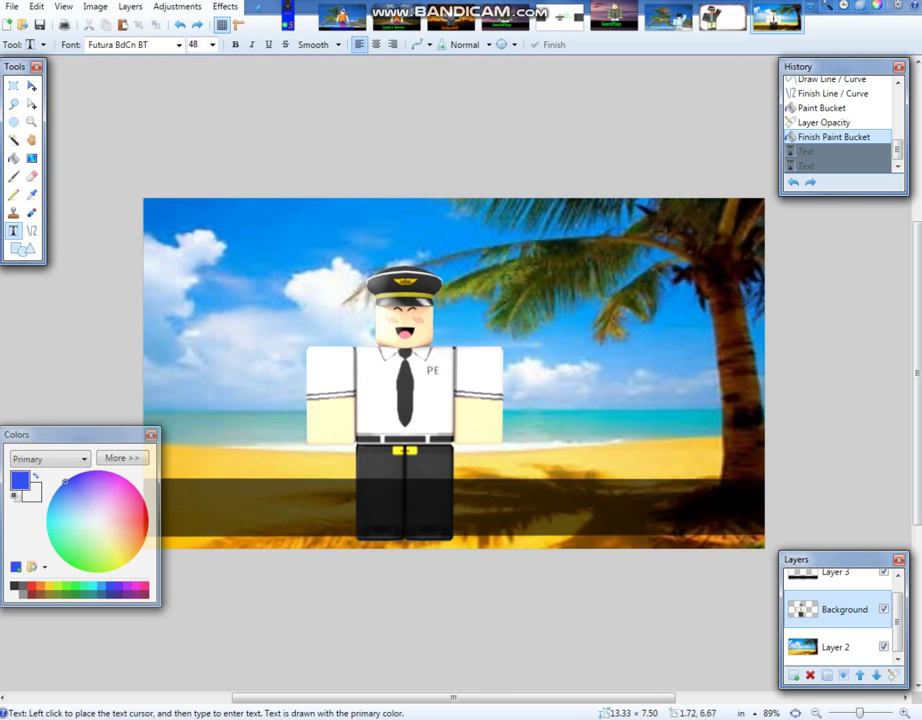
Step: Try a blue "Air Haywire" title on the Background layer over the character's legs, recolour it orange, and undo it
left_click(224, 509)
type("Air Haywire")
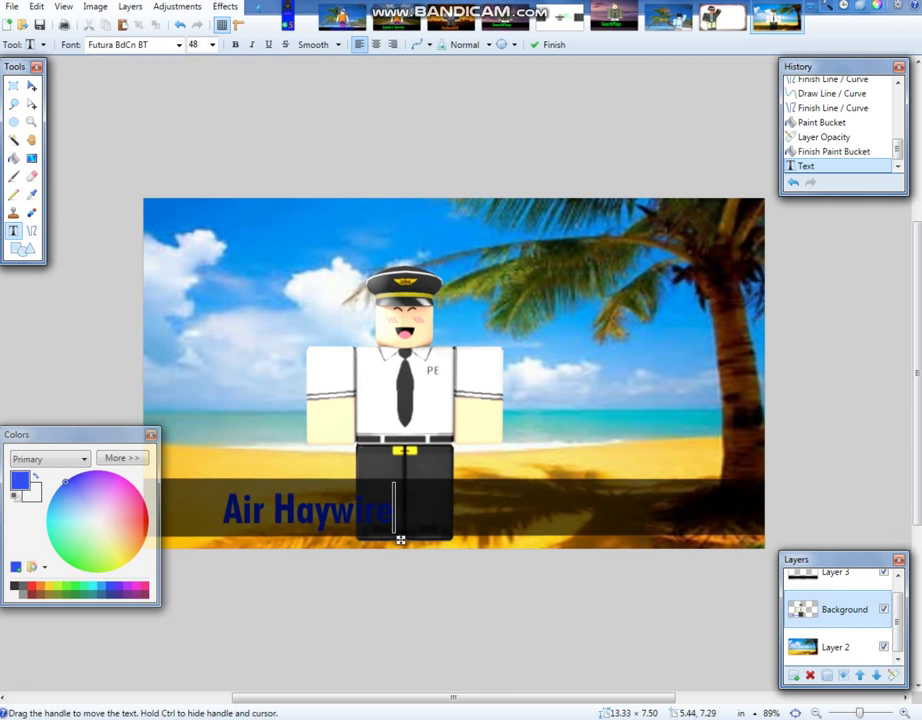
left_click_drag(400, 540, 458, 537)
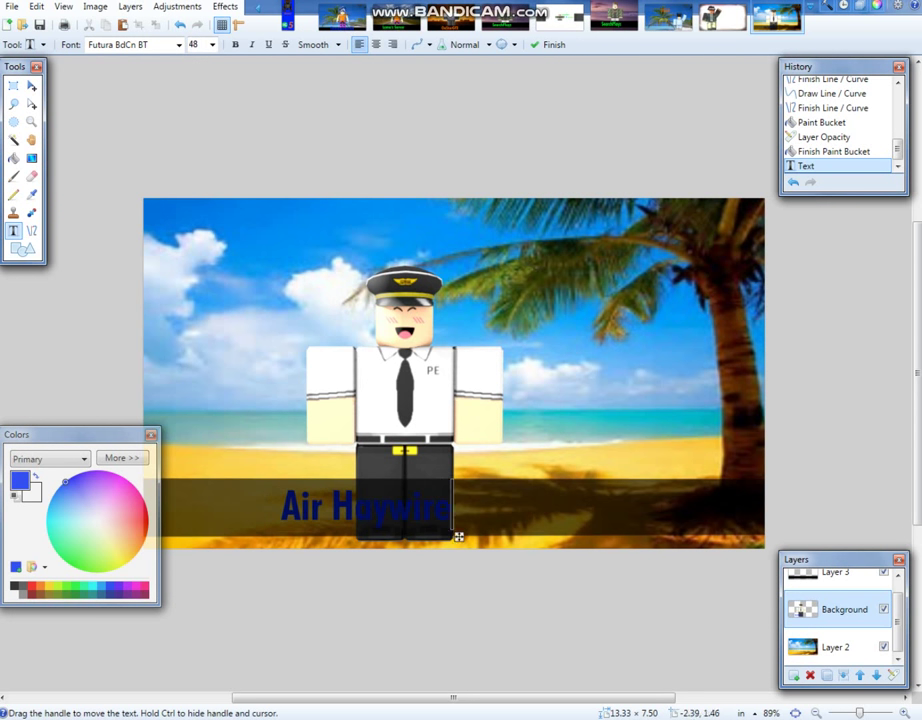
left_click(49, 586)
left_click(40, 586)
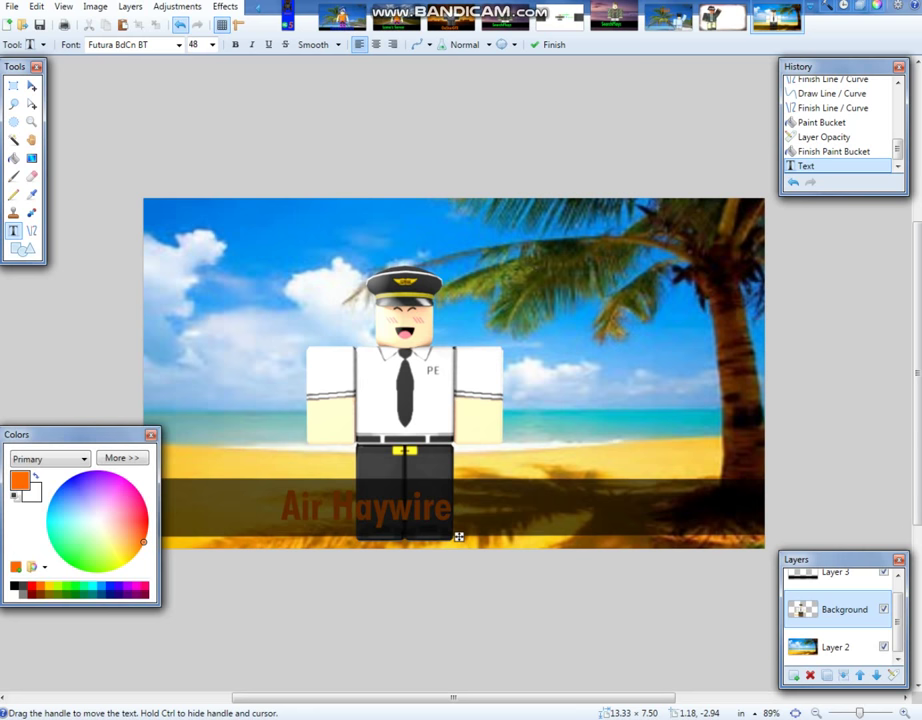
left_click(180, 24)
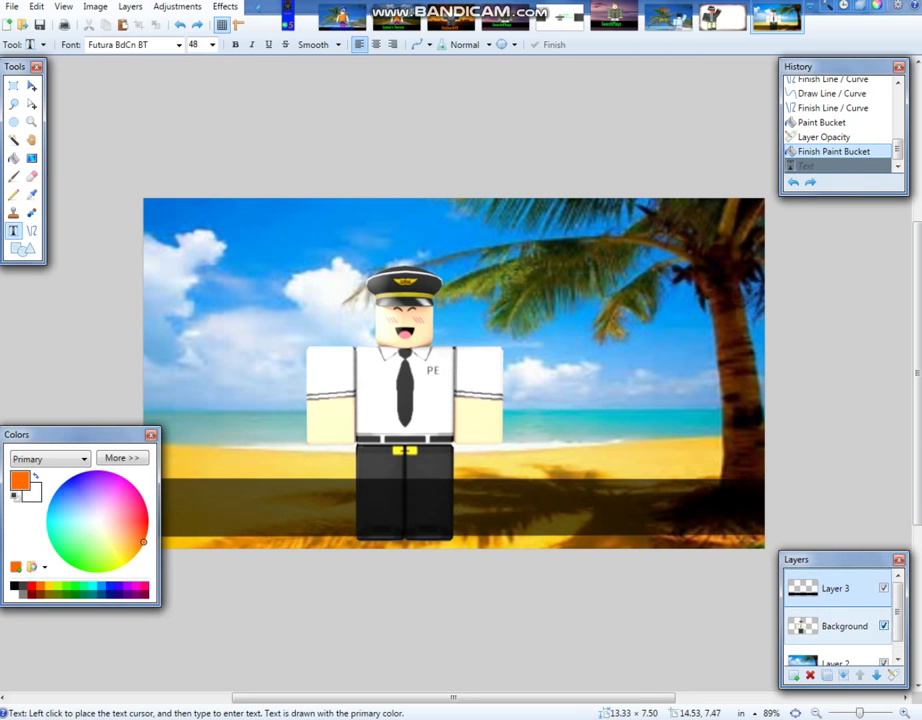
Step: Hide the Background layer and Layer 2, and write "Air Haywire" in orange on Layer 3 within the dark band
left_click(884, 626)
left_click(883, 661)
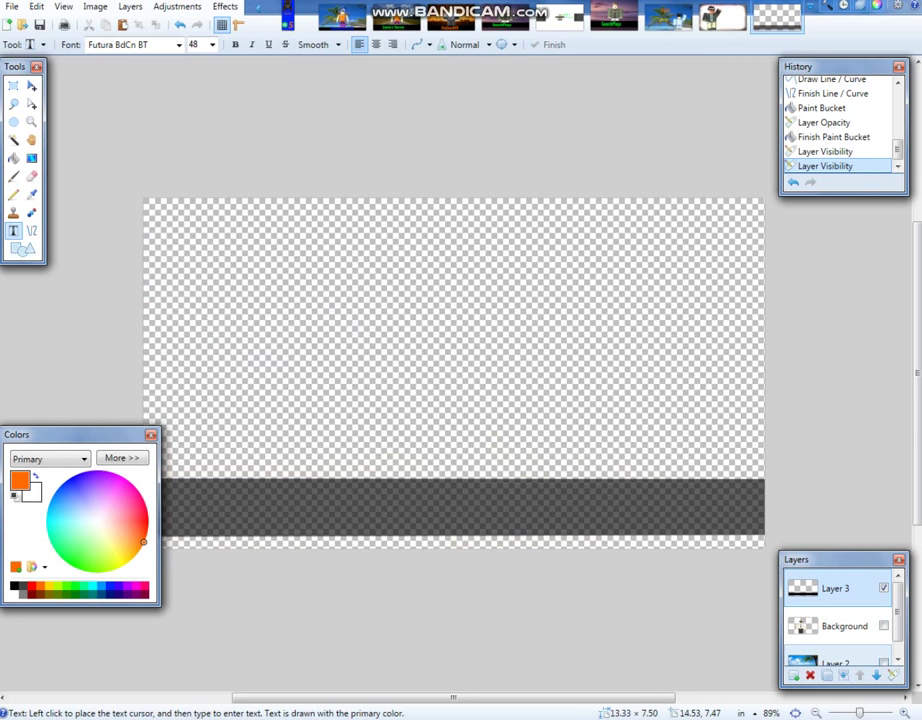
left_click(230, 503)
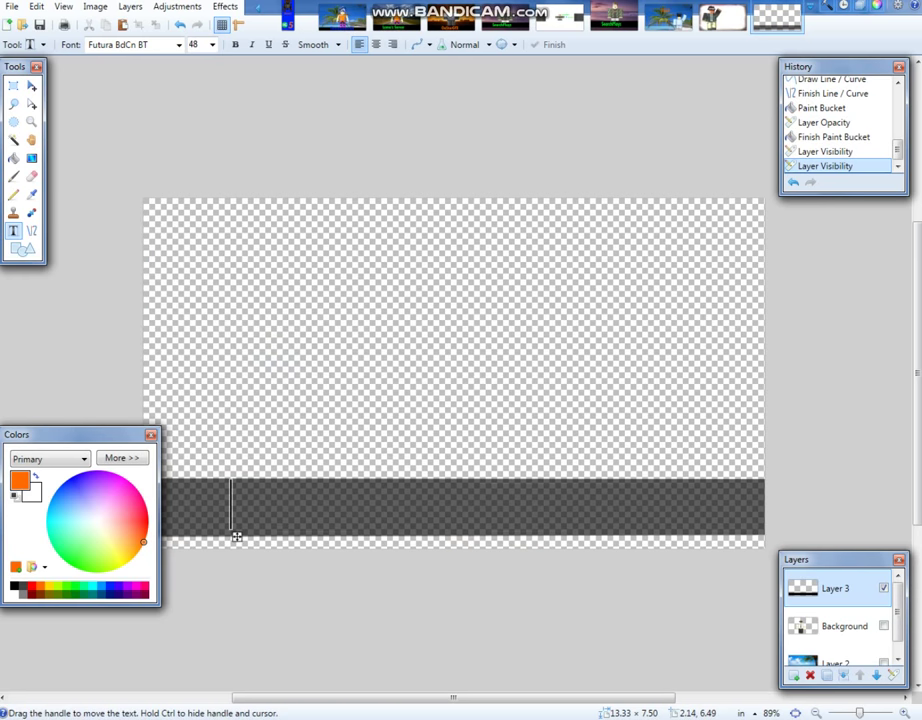
type("Air Haywire")
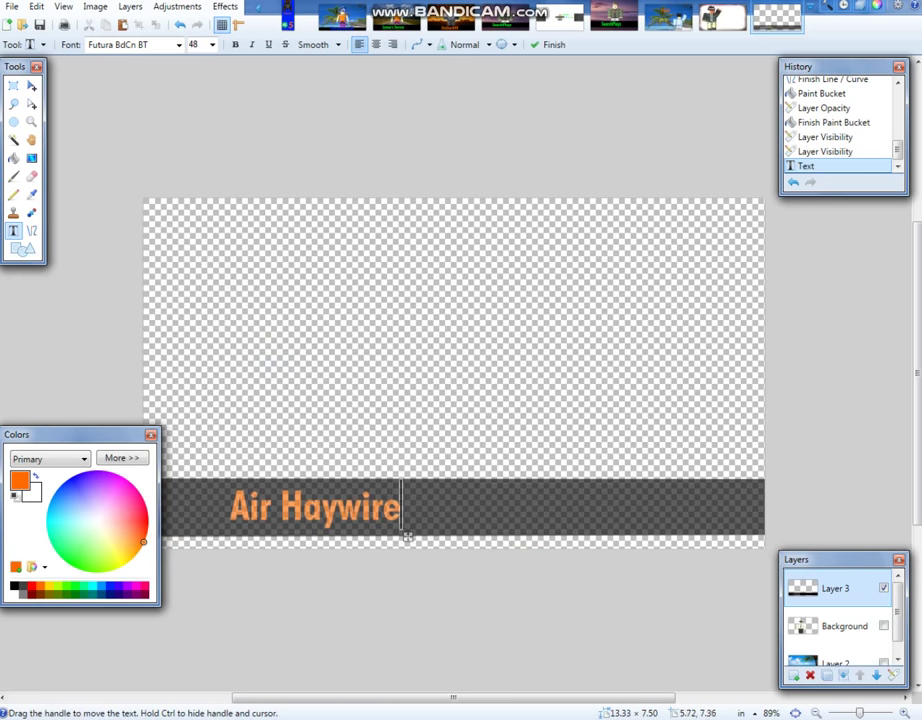
left_click_drag(408, 537, 442, 534)
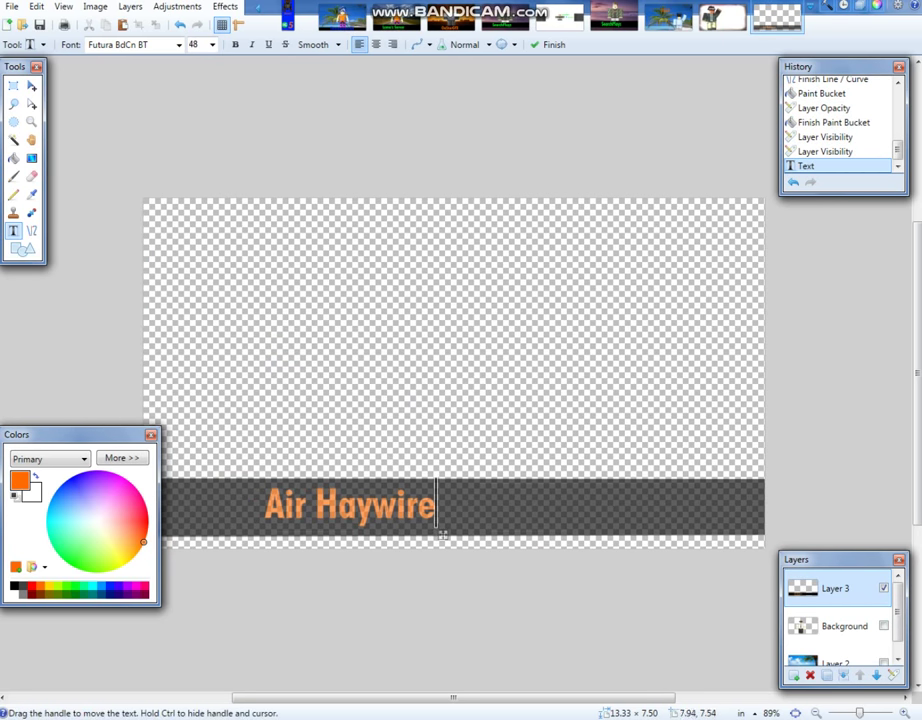
Step: Make the Background layer and Layer 2 visible again behind the orange title
left_click(883, 626)
left_click(883, 626)
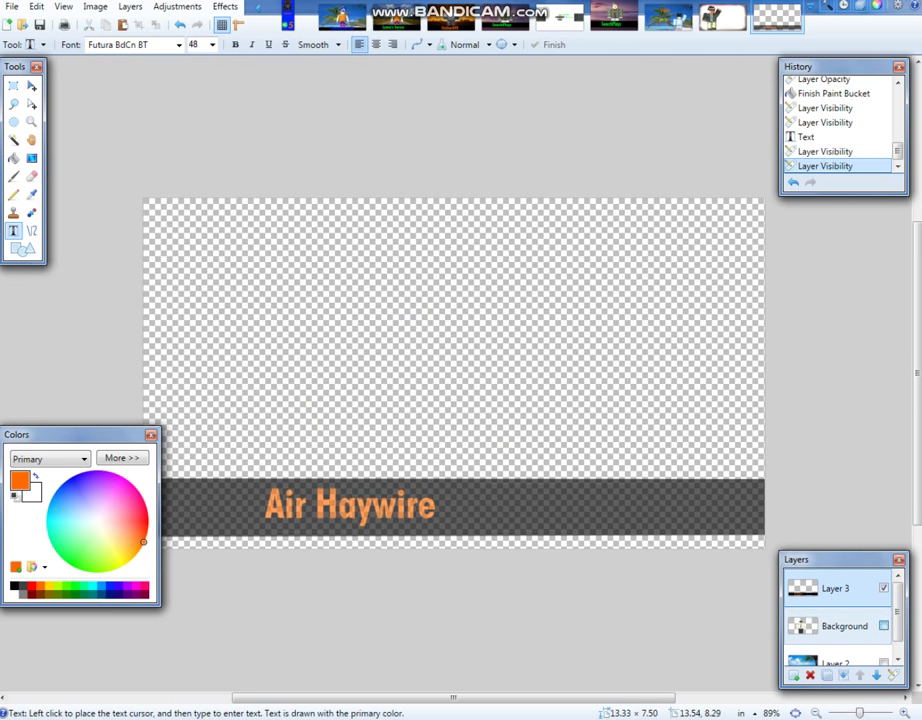
left_click(883, 626)
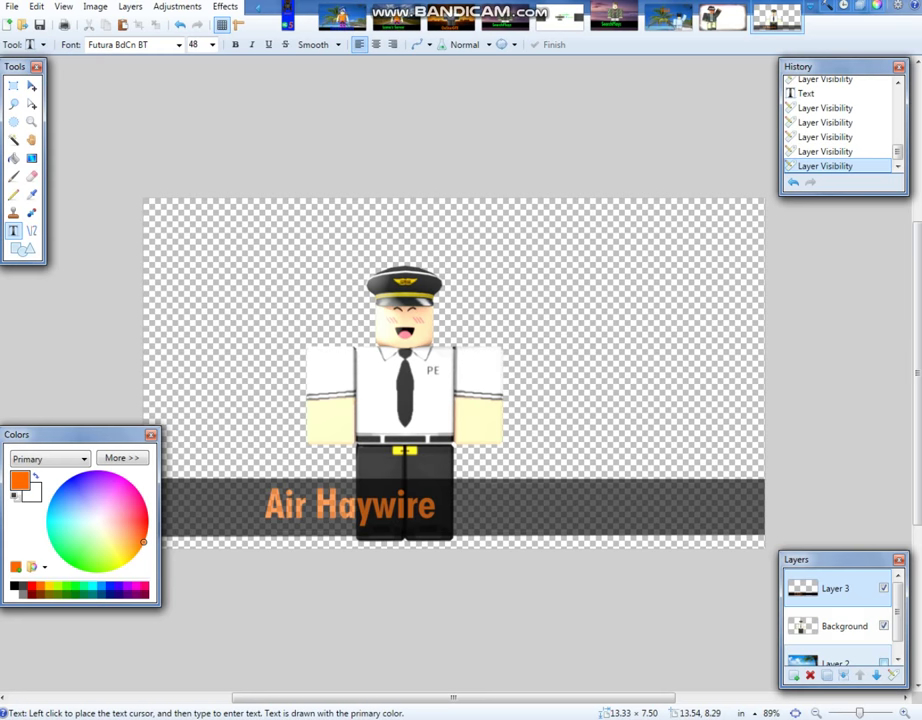
left_click(883, 662)
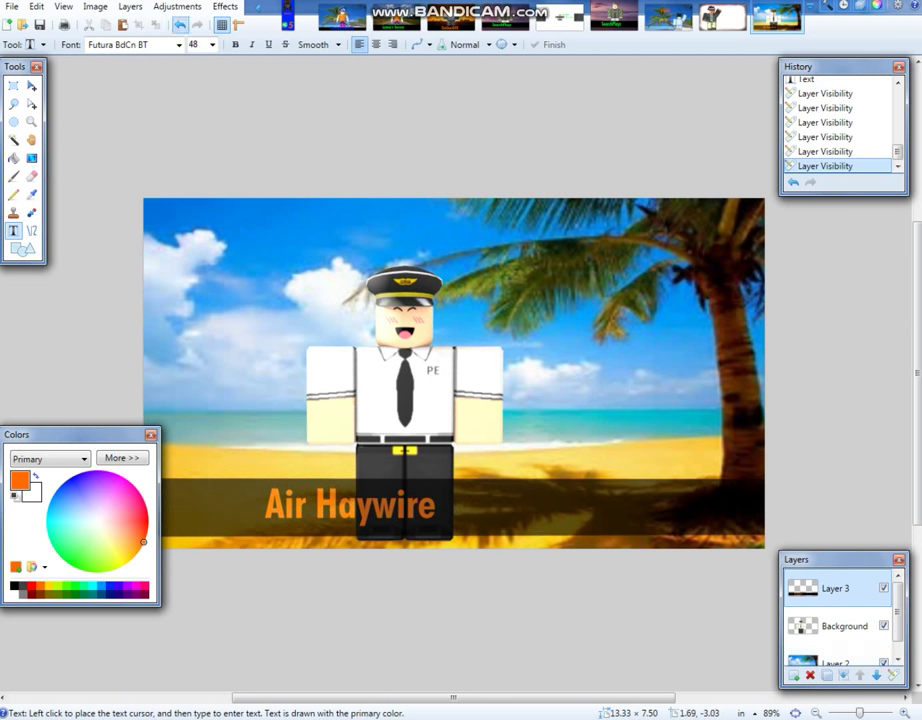
Step: Undo the layer visibility changes, the orange title and Layer 3's opacity reduction, back to the solid black band fill
left_click(181, 25)
left_click(181, 25)
left_click(181, 25)
left_click(181, 25)
left_click(181, 25)
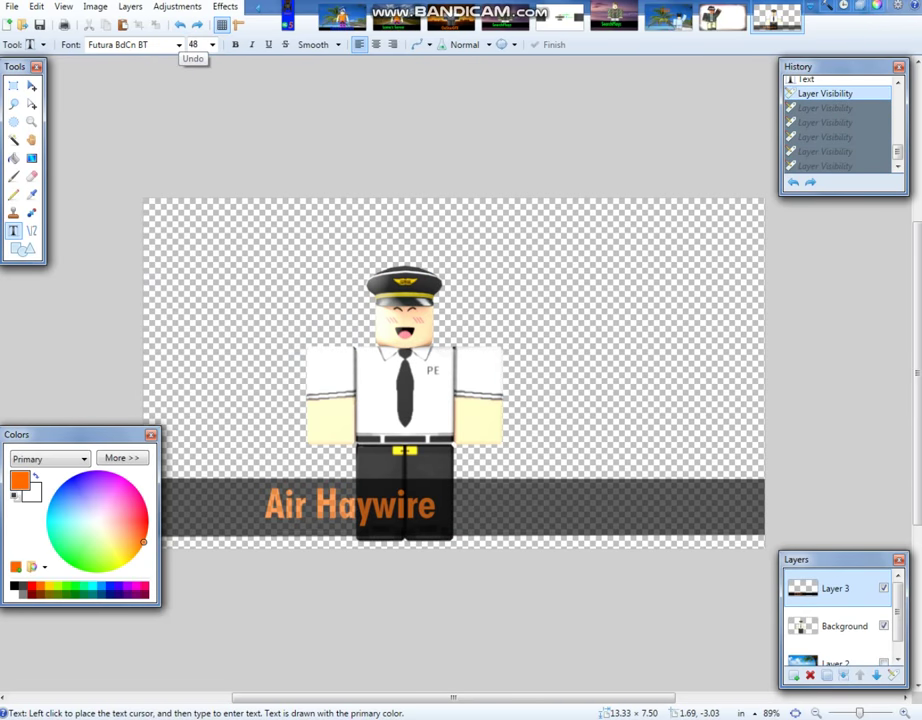
left_click(181, 25)
left_click(181, 25)
left_click(181, 25)
left_click(181, 25)
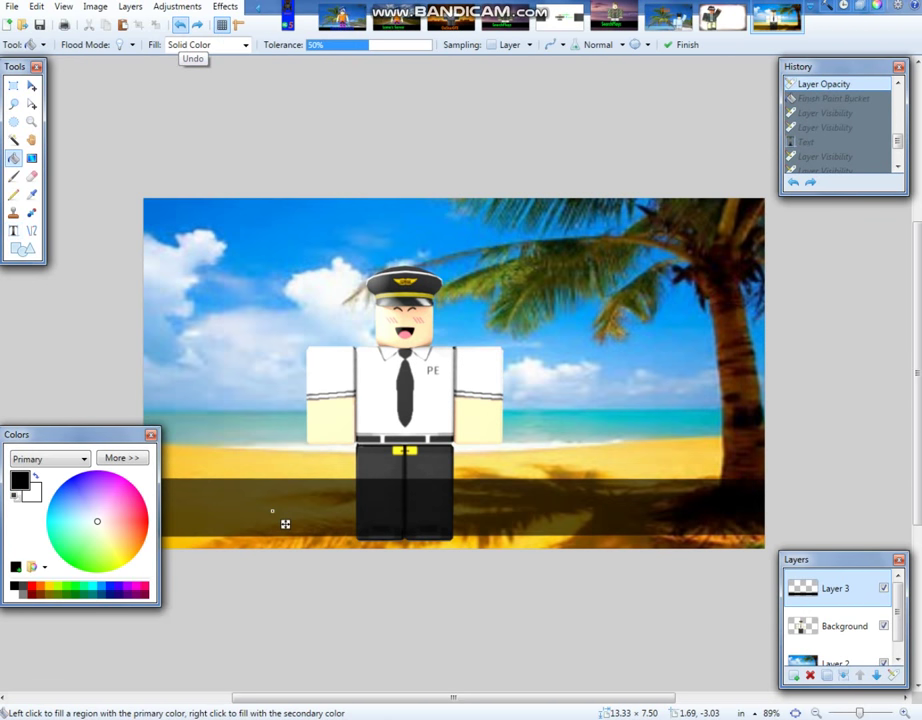
left_click(272, 511)
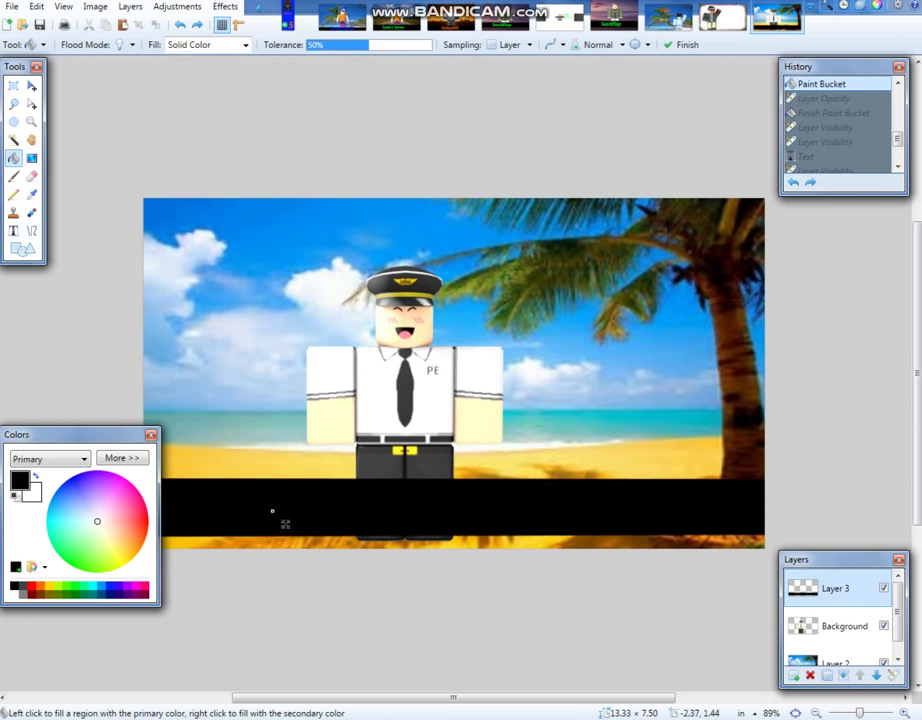
Step: Write "Air Haywire" in red on Layer 3 and position it inside the black band in front of the character's legs
key("t")
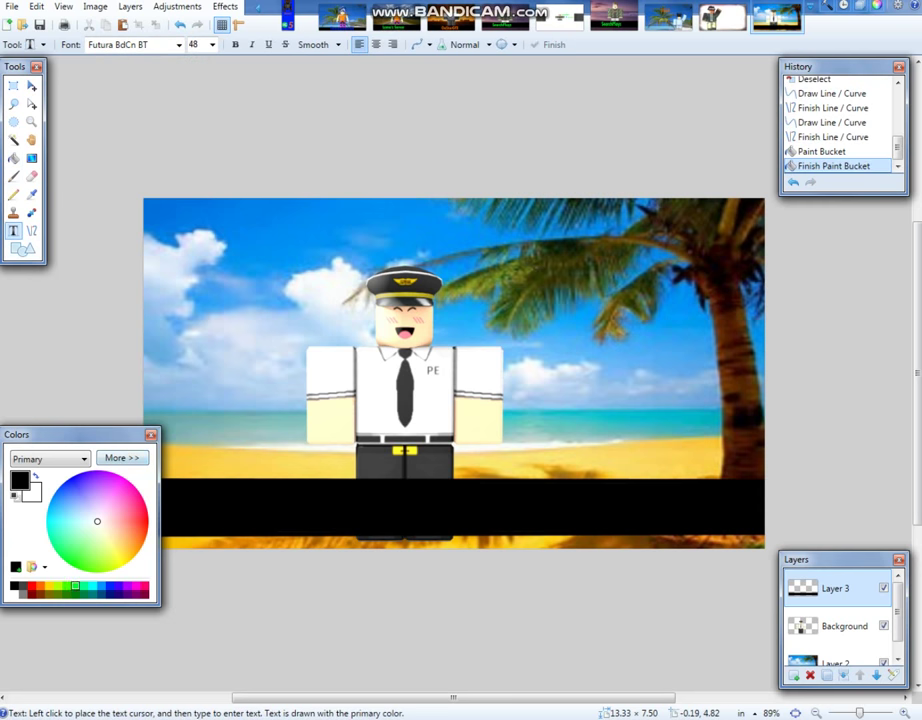
left_click(31, 585)
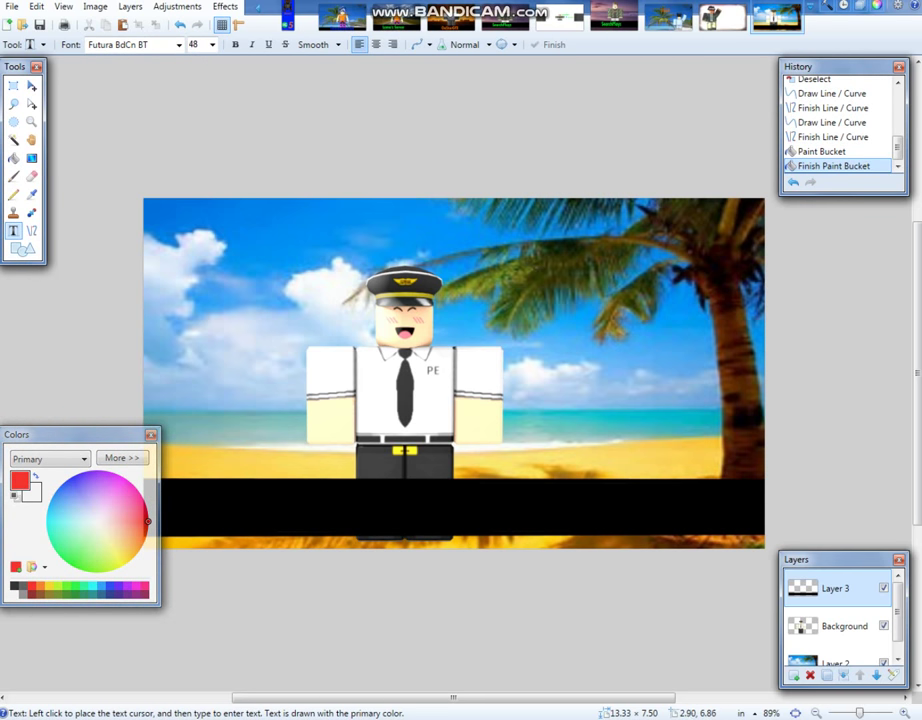
left_click(281, 503)
type("Air Haywire")
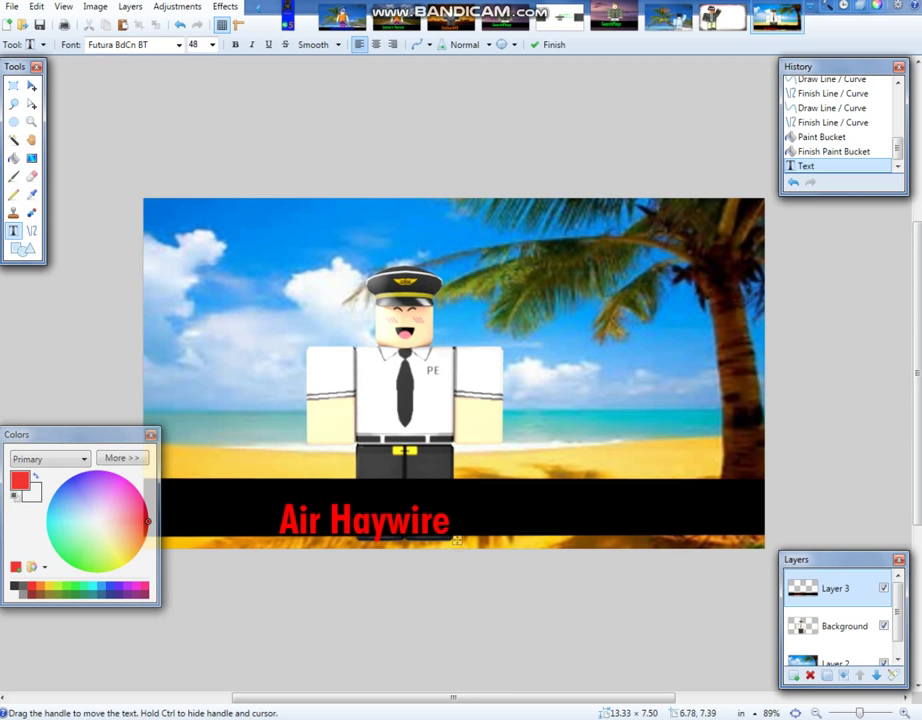
mouse_move(456, 540)
left_mouse_down()
mouse_move(465, 531)
mouse_move(468, 538)
left_mouse_up()
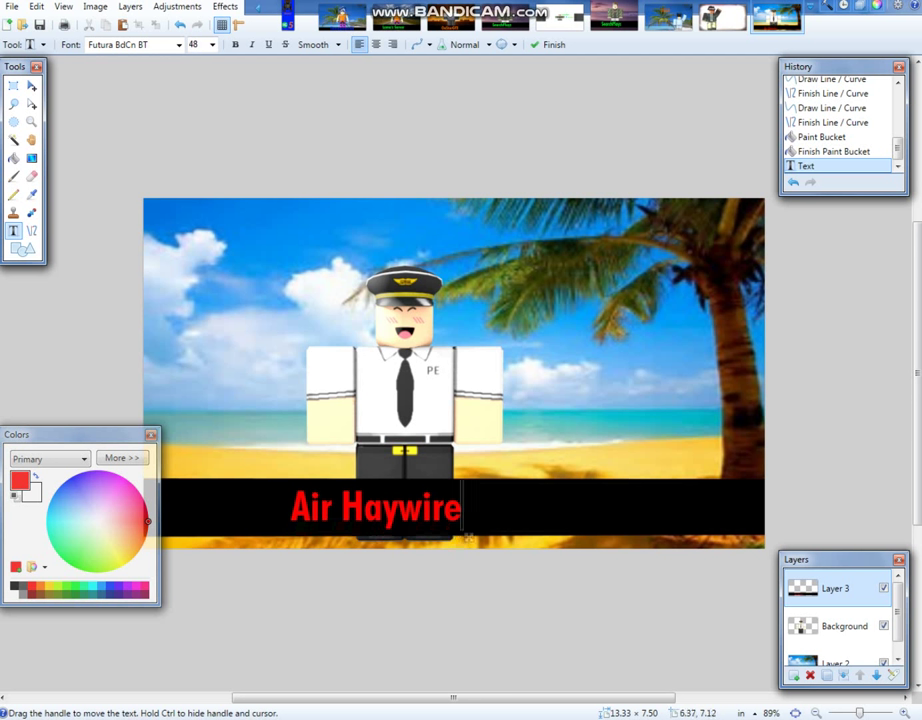
Step: Try blue, lime green, yellow-green and pink for the title, ending on a bright green
left_click(101, 586)
left_click(110, 586)
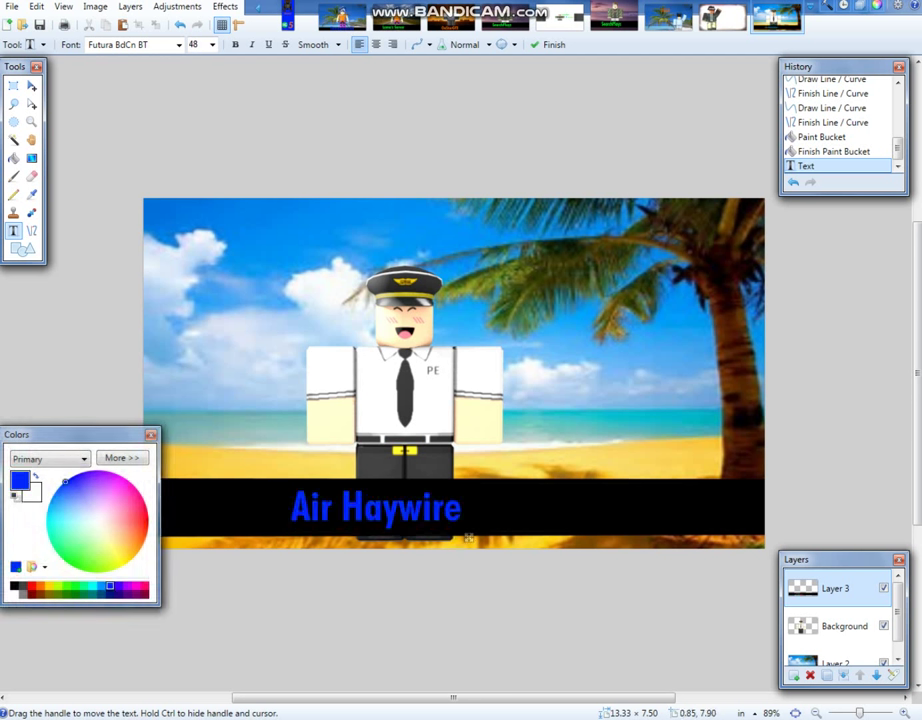
left_click(101, 586)
left_click(75, 586)
left_click(67, 586)
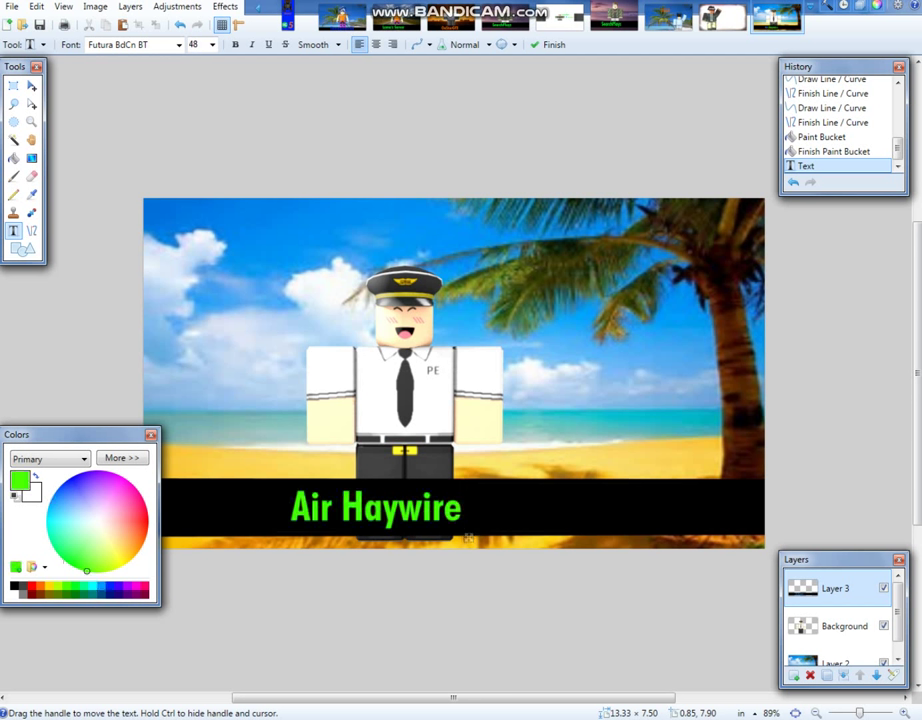
left_click(58, 594)
left_click(40, 594)
left_click(40, 586)
left_click(58, 586)
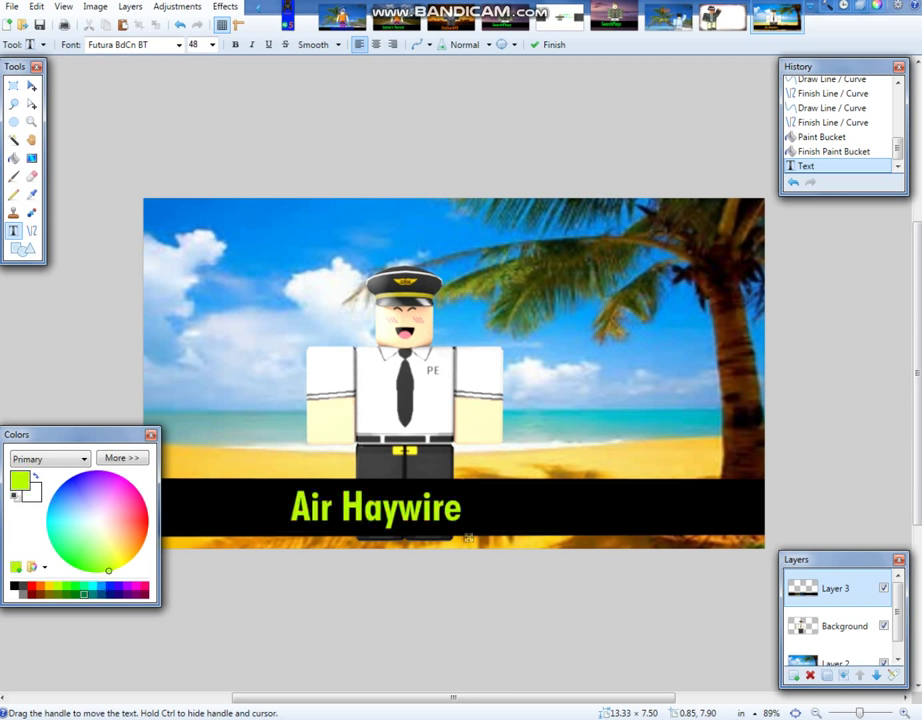
left_click(101, 594)
left_click(117, 503)
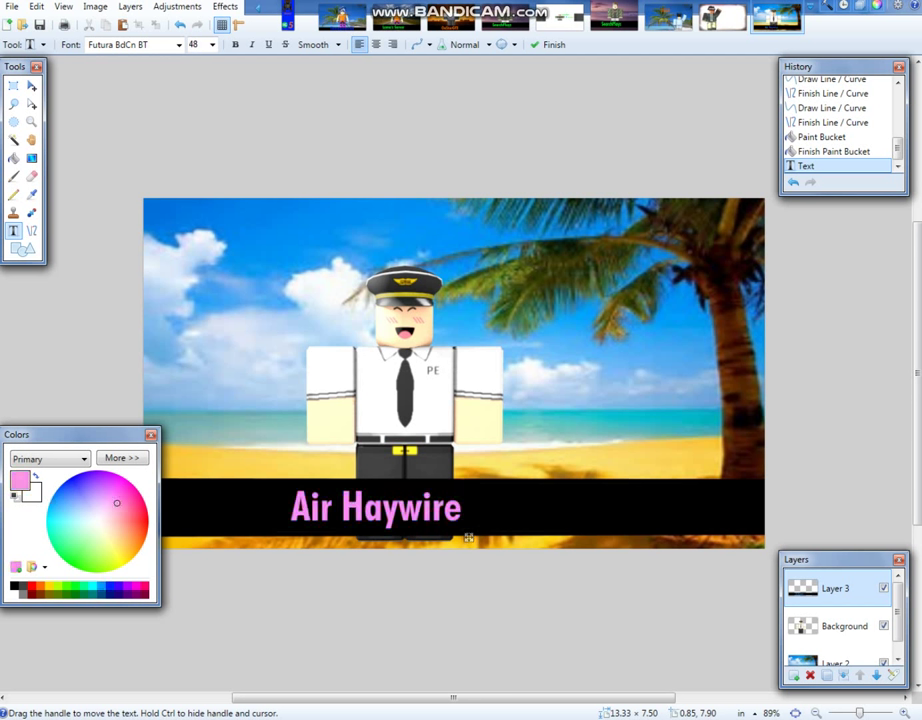
mouse_move(125, 527)
left_mouse_down()
mouse_move(122, 566)
mouse_move(76, 567)
mouse_move(68, 545)
mouse_move(67, 564)
mouse_move(62, 538)
mouse_move(70, 556)
left_mouse_up()
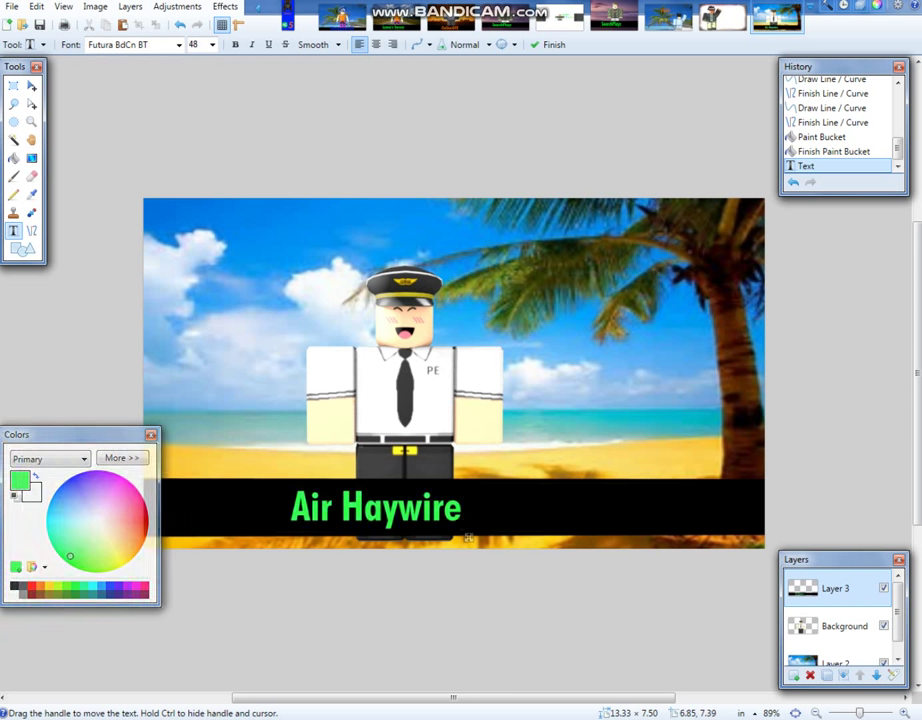
Step: Shift the green title slightly right along the black band and flatten the image into a single layer
left_click_drag(468, 537, 488, 538)
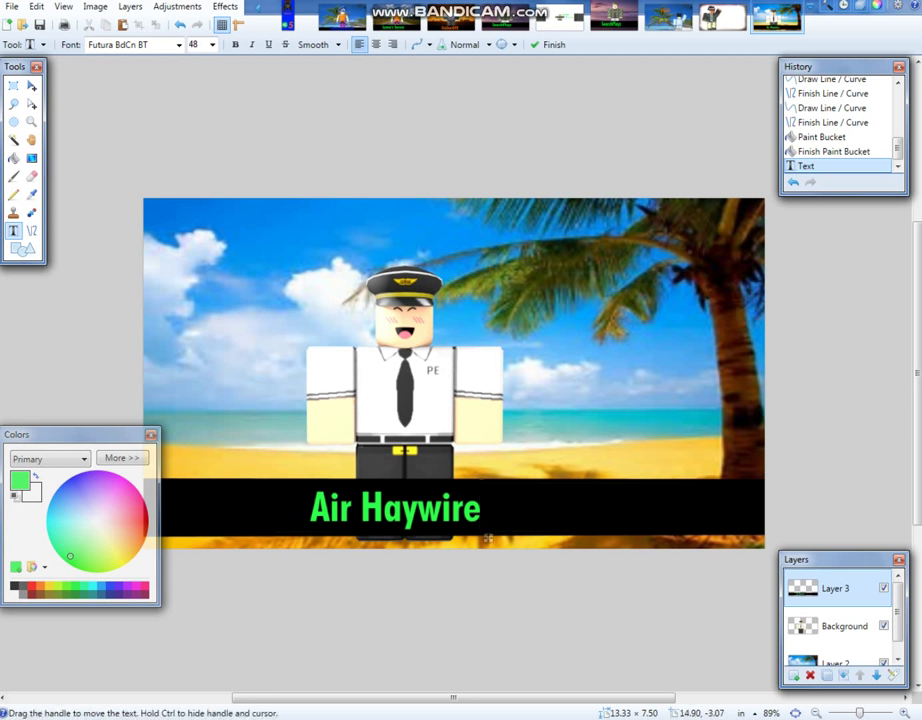
key("ctrl+shift+f")
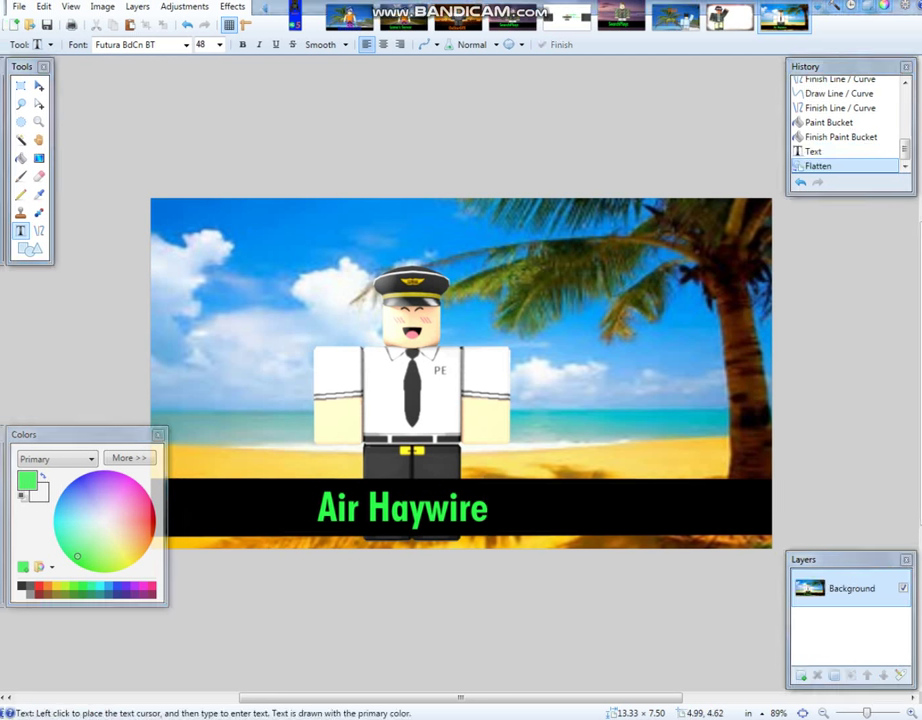
Step: Examine the flattened composition at several zoom levels, from the whole image to a close-up of the title band
left_click_drag(463, 697, 434, 697)
scroll(456, 410, "down", 8)
scroll(456, 410, "up", 9)
scroll(456, 410, "down", 9)
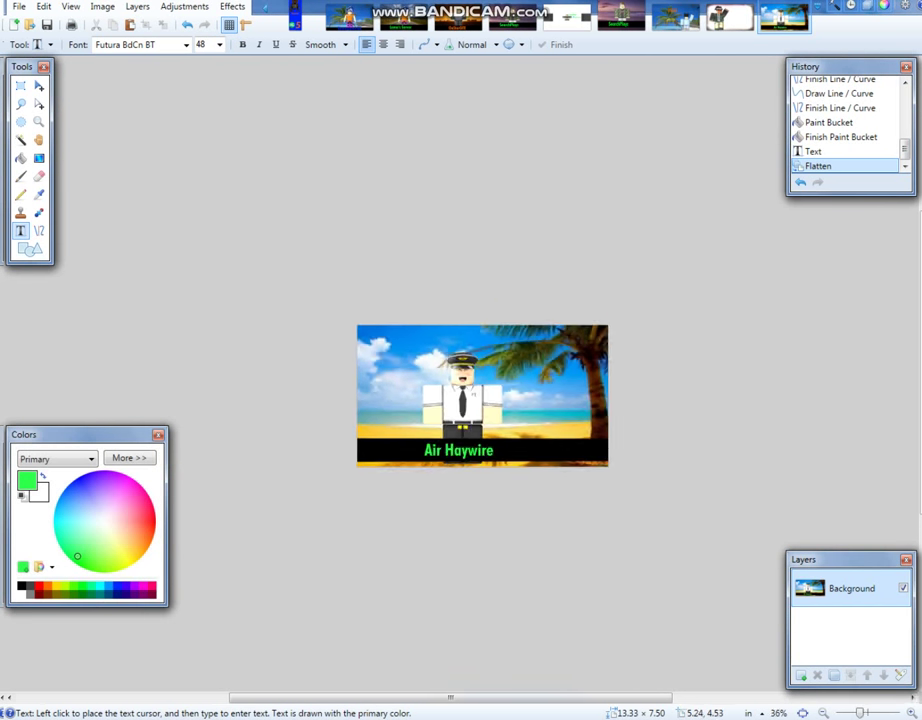
scroll(500, 550, "up", 4)
scroll(460, 630, "up", 1)
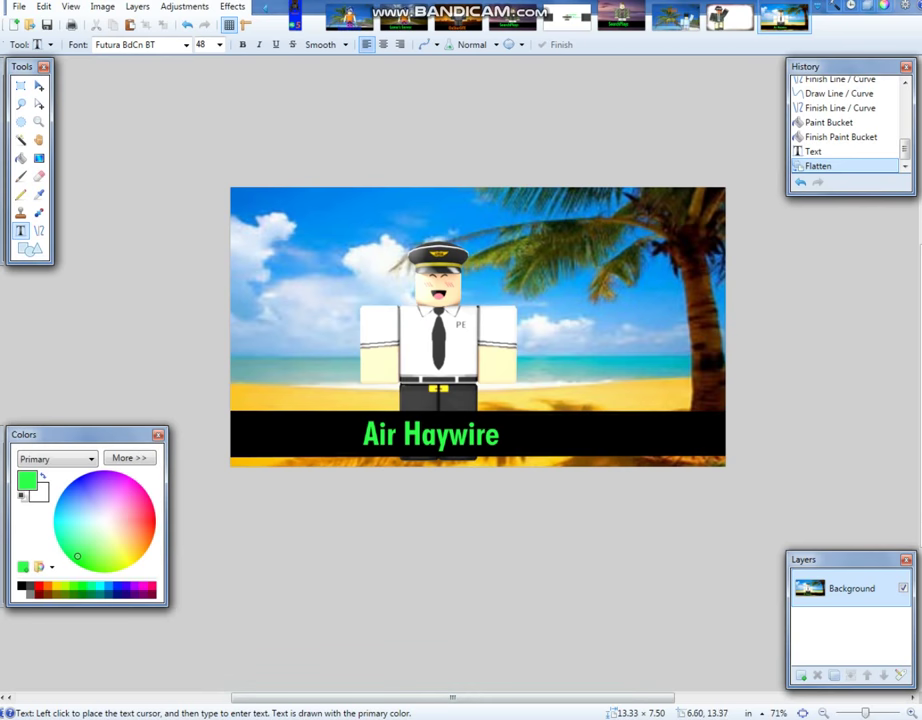
scroll(520, 515, "up", 2)
scroll(530, 513, "down", 1)
scroll(537, 512, "up", 1)
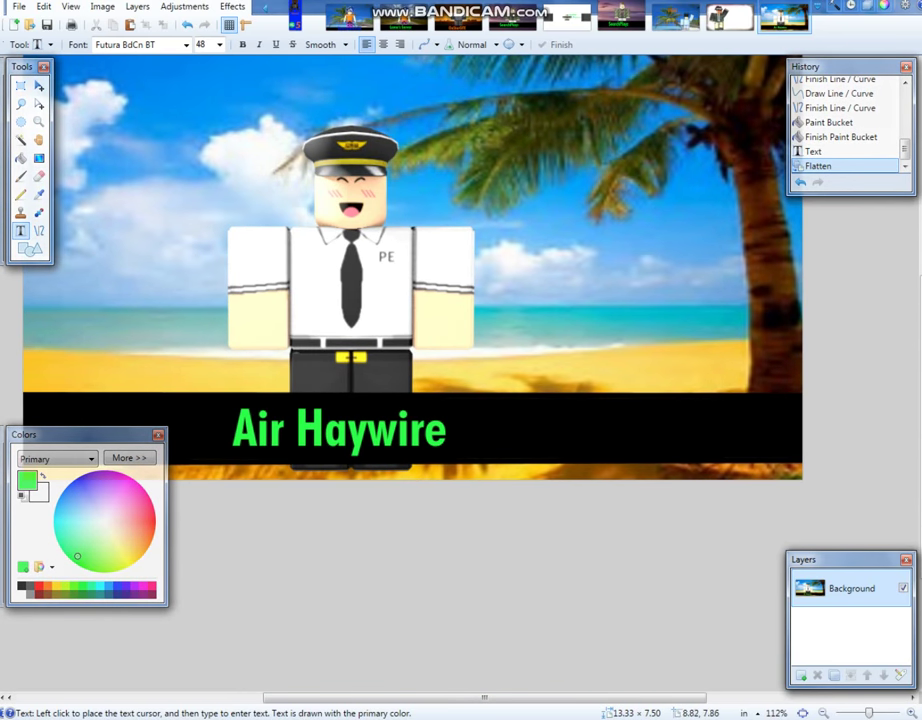
scroll(490, 505, "up", 2)
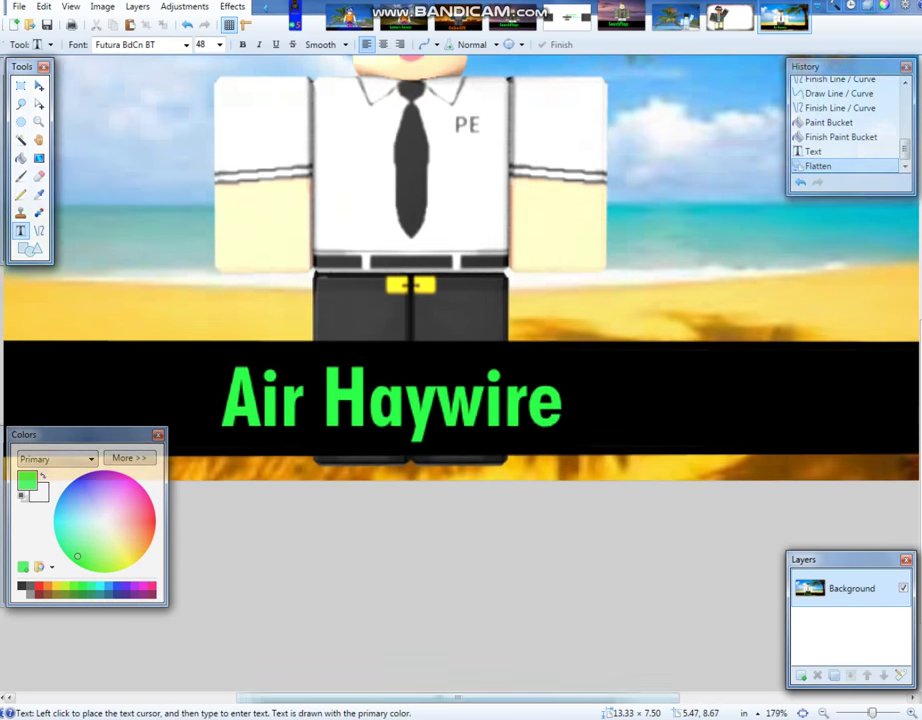